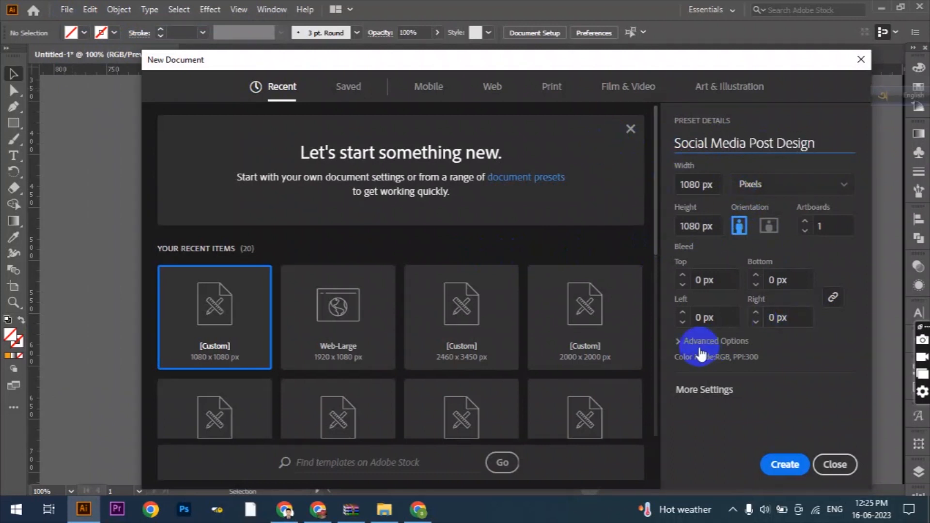
- Create the 1080 × 1080 px document Social Media Post Design and copy the swatches, logo, social icons and photo into it from Untitled-1
left_click(712, 341)
left_click(787, 465)
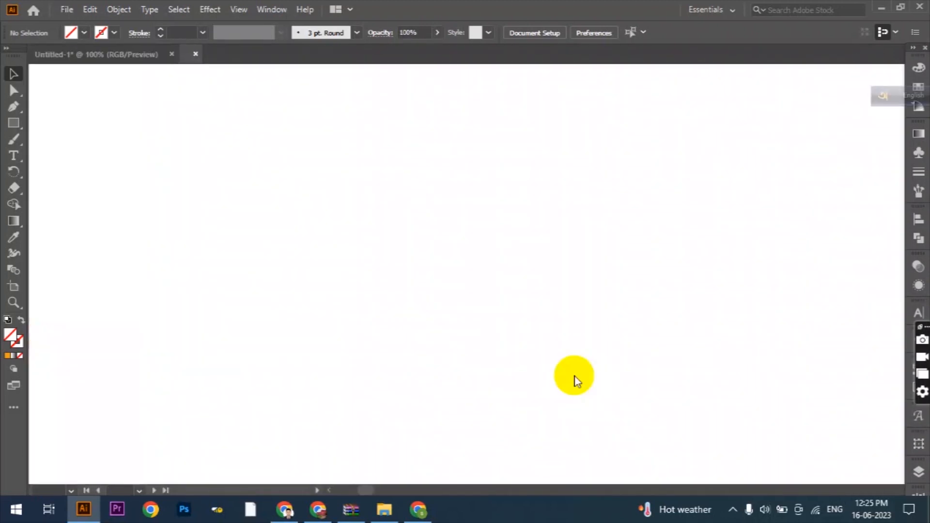
left_click(83, 55)
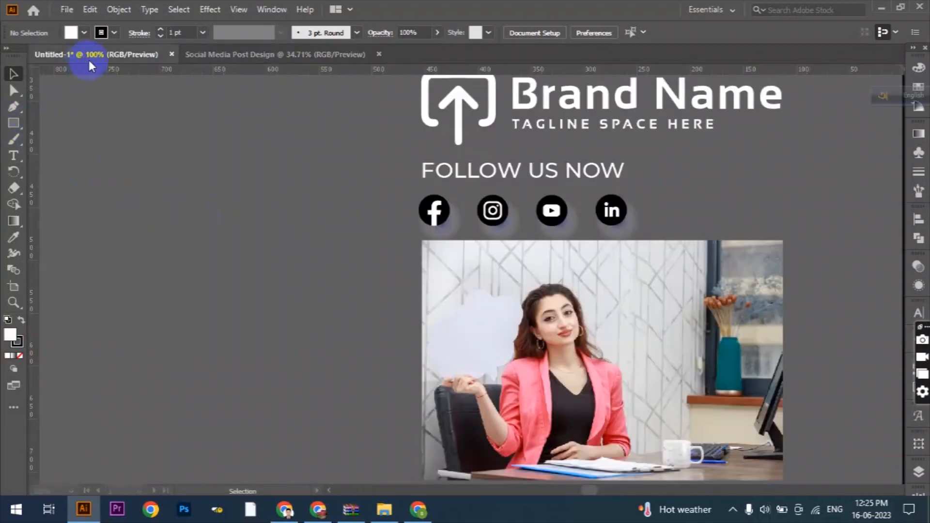
left_click(467, 277)
left_click_drag(476, 273, 733, 282)
- Draw a white rectangle the size of the artboard and centre it horizontally and vertically on the artboard
left_click(13, 123)
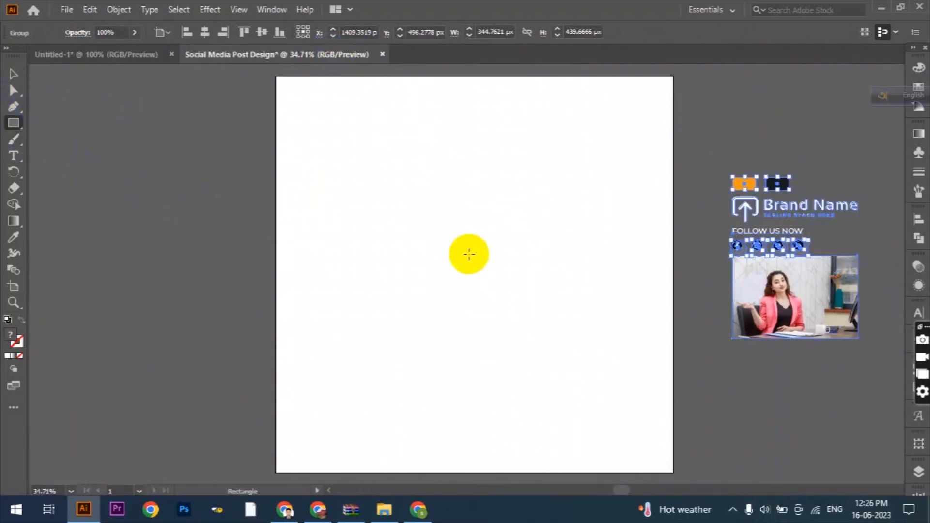
left_click(469, 254)
left_click(442, 274)
left_click(583, 32)
left_click(646, 33)
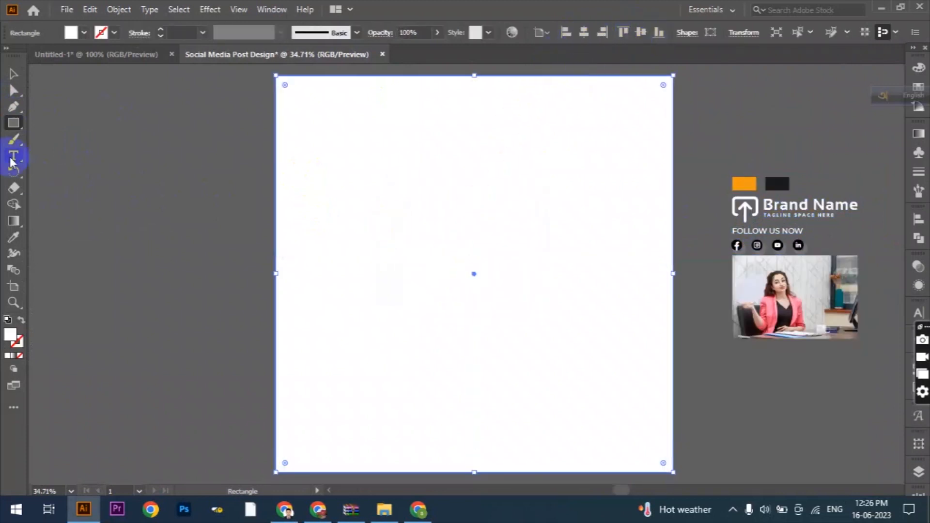
- Draw a large circle overlapping the artboard's left edge and fill it with the dark swatch's colour
left_click_drag(13, 124, 52, 139)
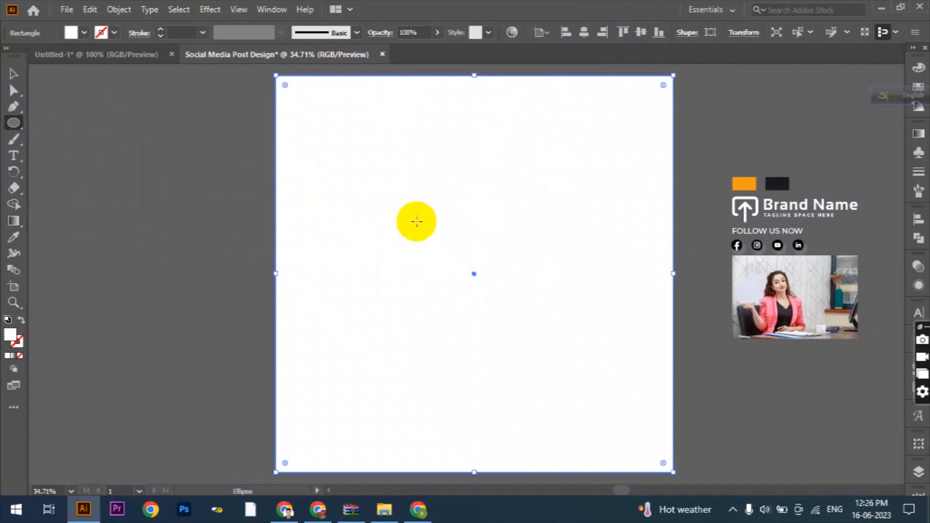
scroll(416, 215, "down", 1)
mouse_move(195, 121)
left_mouse_down()
mouse_move(415, 407)
mouse_move(436, 388)
left_mouse_up()
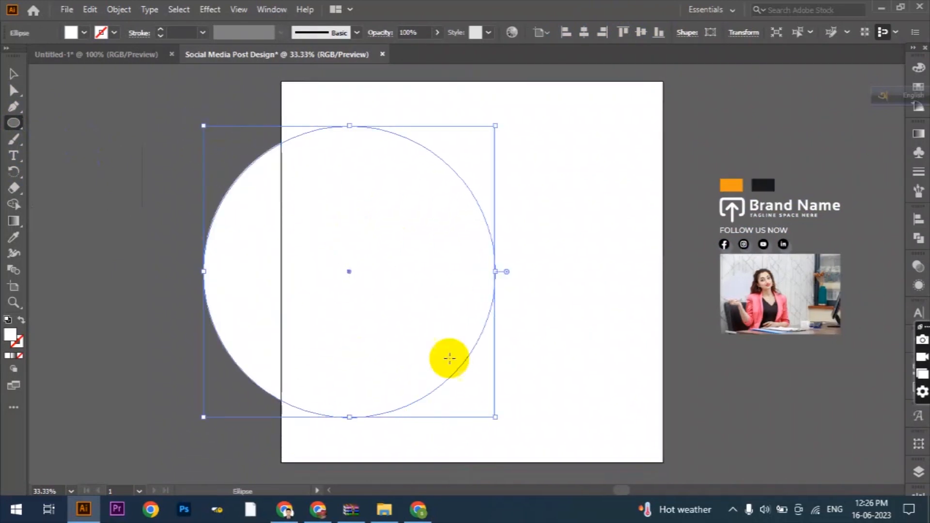
scroll(465, 287, "down", 2)
left_click(15, 238)
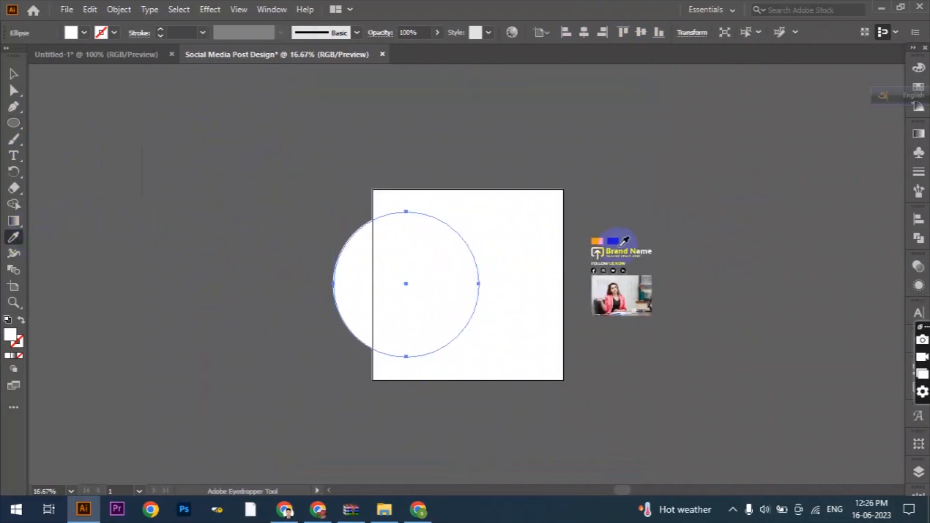
left_click(614, 240)
- Enlarge the dark circle well past the artboard's left side, shift it right and centre it vertically on the artboard
left_click(13, 75)
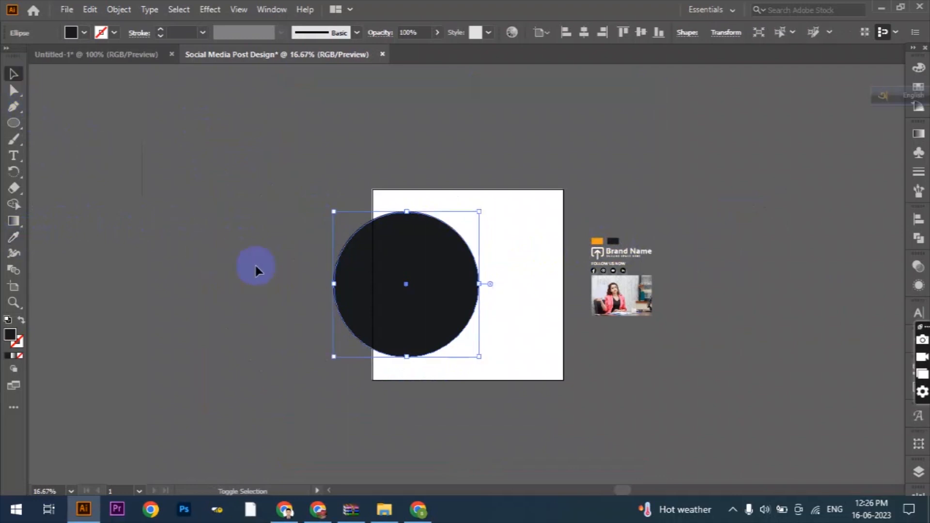
left_click_drag(333, 286, 137, 274)
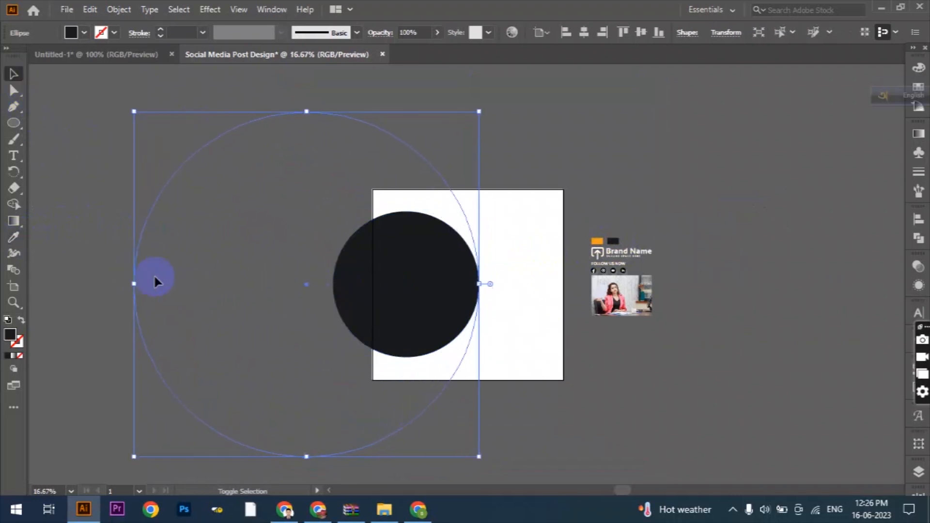
scroll(514, 281, "up", 1)
scroll(498, 290, "down", 1)
left_click_drag(409, 270, 436, 270)
scroll(482, 253, "up", 1)
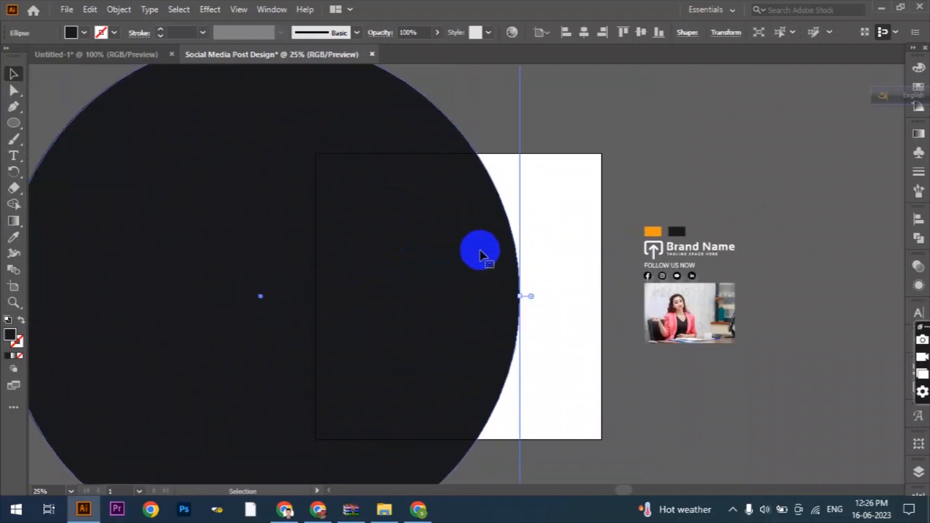
scroll(483, 253, "down", 1)
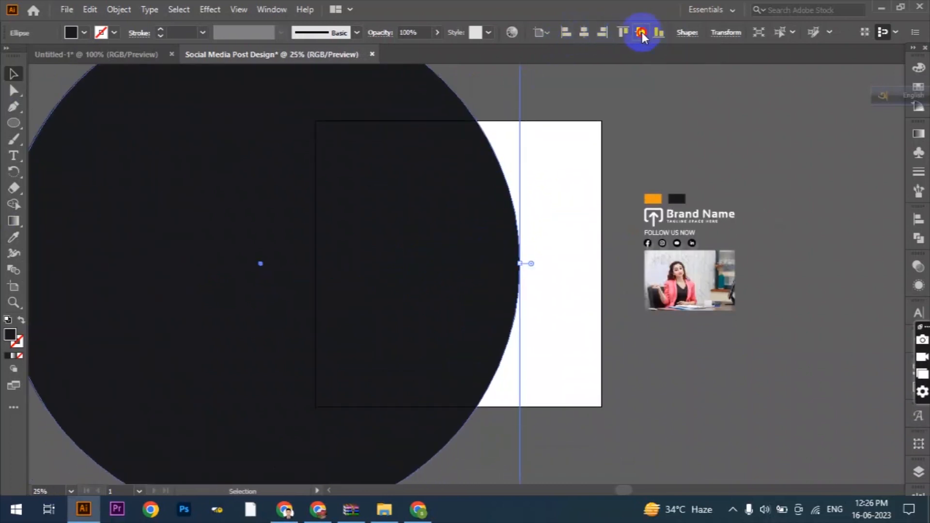
- Fill the background rectangle with the orange swatch's colour
left_click(252, 251)
left_click(13, 238)
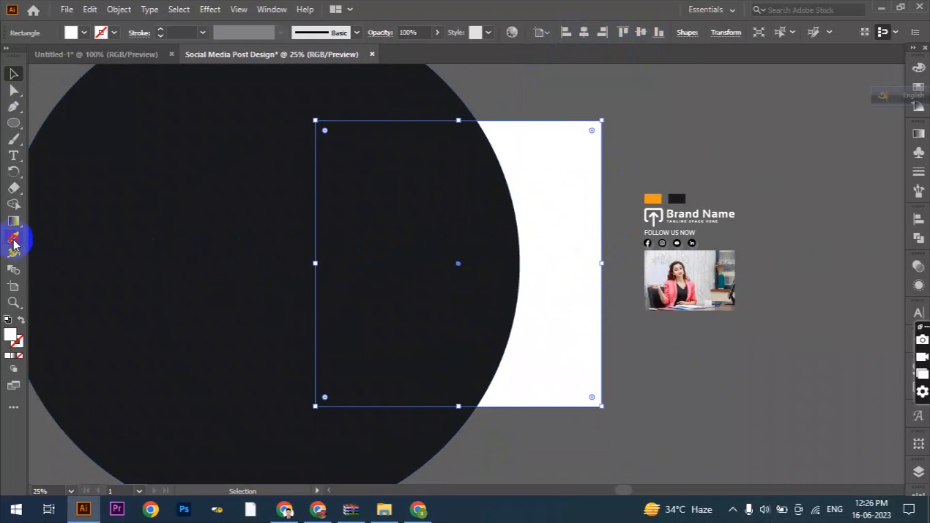
left_click(657, 198)
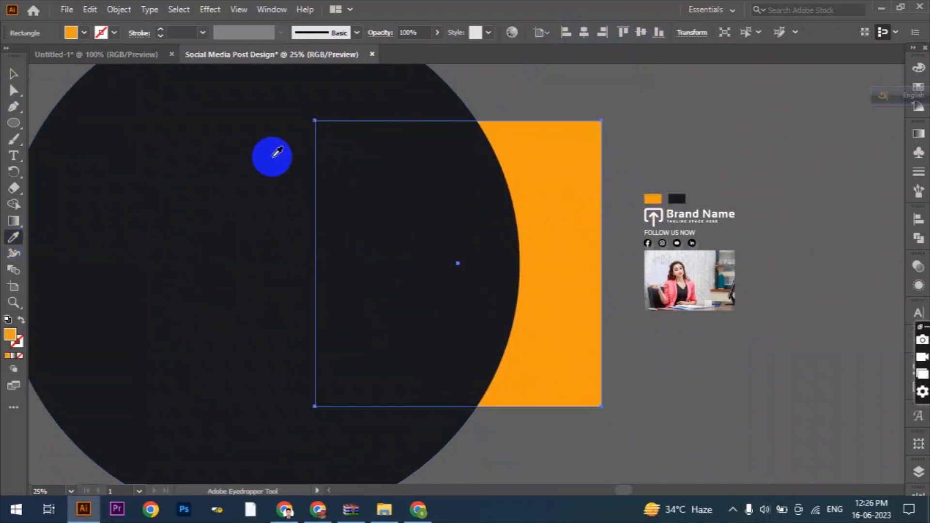
left_click(9, 75)
left_click(646, 380)
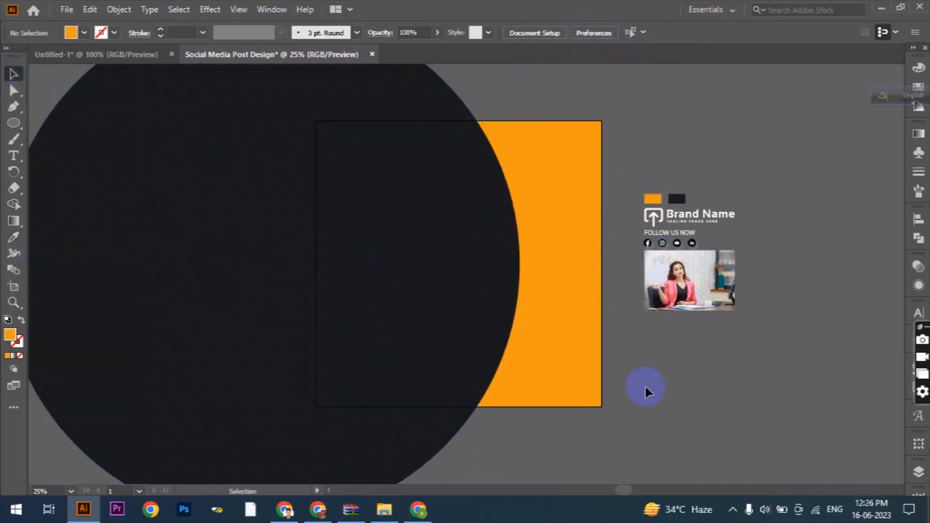
- Move the Brand Name logo onto the orange area at the artboard's upper right and bring it to the front
scroll(647, 391, "up", 1)
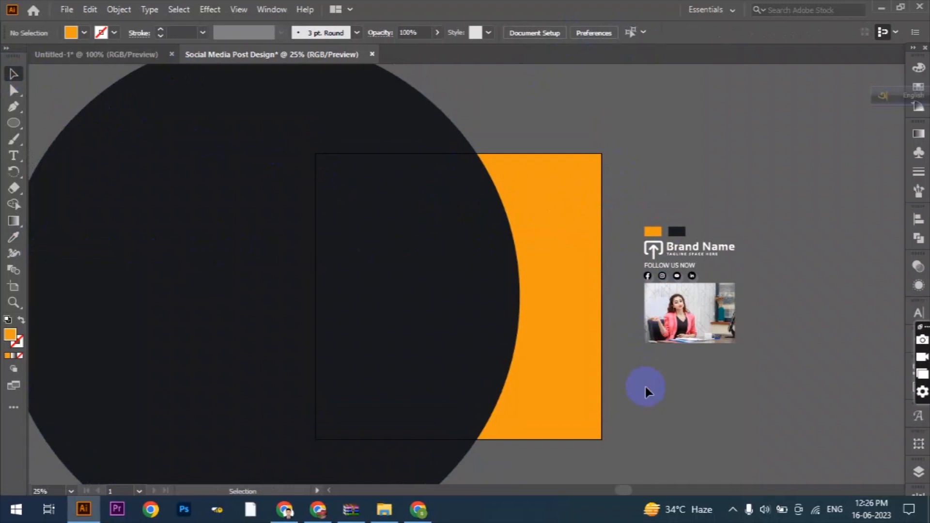
left_click(688, 249)
right_click(689, 249)
left_click(710, 362)
left_click(710, 369)
left_click_drag(671, 251, 532, 181)
right_click(532, 181)
mouse_move(616, 333)
left_click(712, 344)
left_click(699, 194)
- Draw a white circle over the edge of the dark shape, extending past the artboard's right side, and centre it vertically
left_click(13, 123)
scroll(546, 268, "down", 1)
left_click_drag(499, 266, 597, 298)
left_click_drag(543, 307, 535, 292)
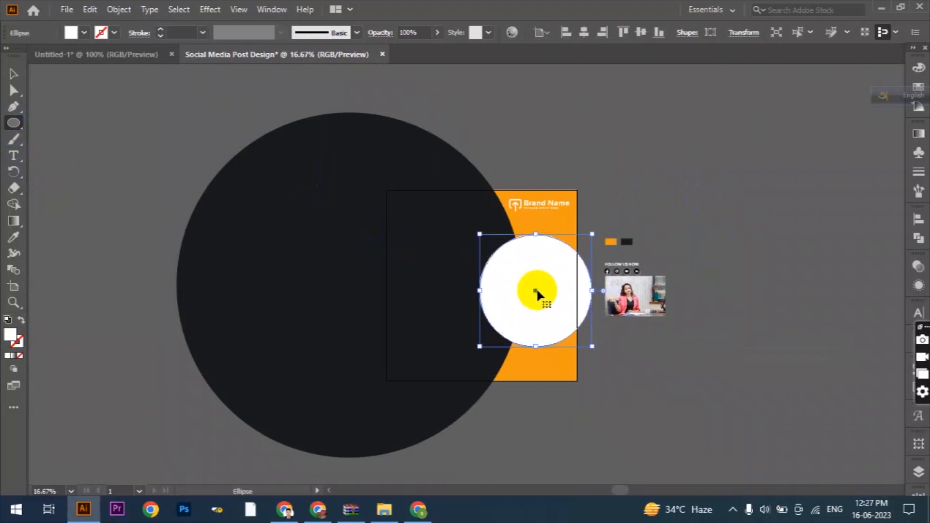
scroll(543, 292, "up", 2)
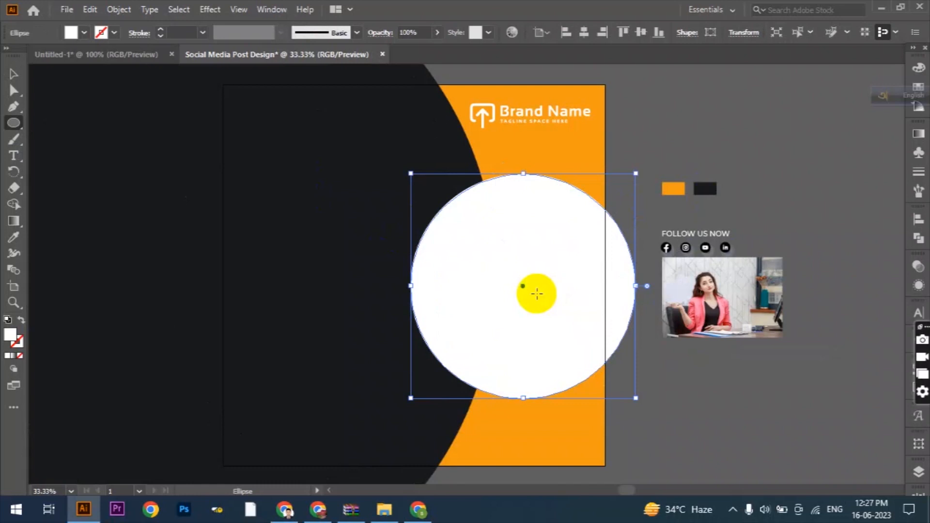
scroll(536, 293, "down", 1)
left_click_drag(441, 286, 432, 289)
left_click(642, 32)
- Duplicate the white circle in front of itself and shrink the copy slightly around its centre
left_click(89, 10)
left_click(106, 75)
left_click(89, 9)
left_click(145, 102)
left_click_drag(432, 281, 434, 279)
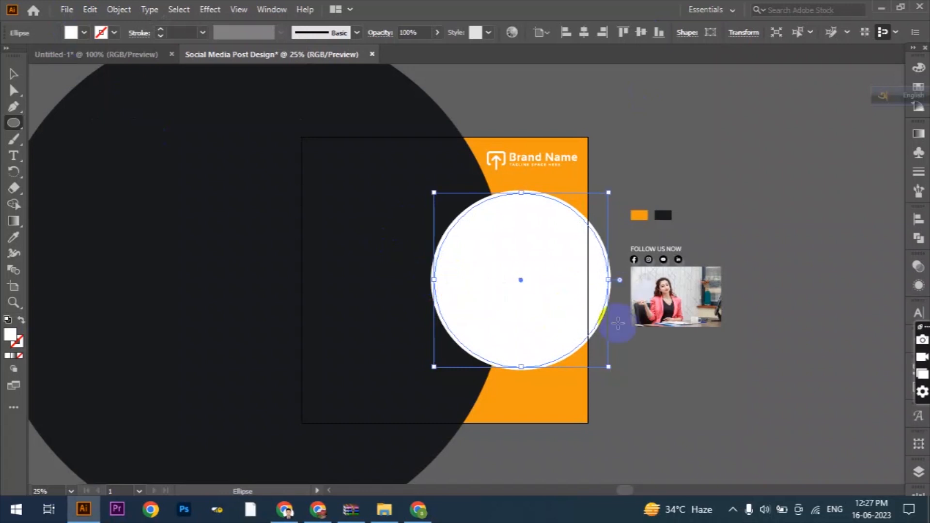
- Fill the outer white circle with the large circle's dark colour to form a ring around the inner one
left_click(15, 71)
scroll(434, 287, "up", 3)
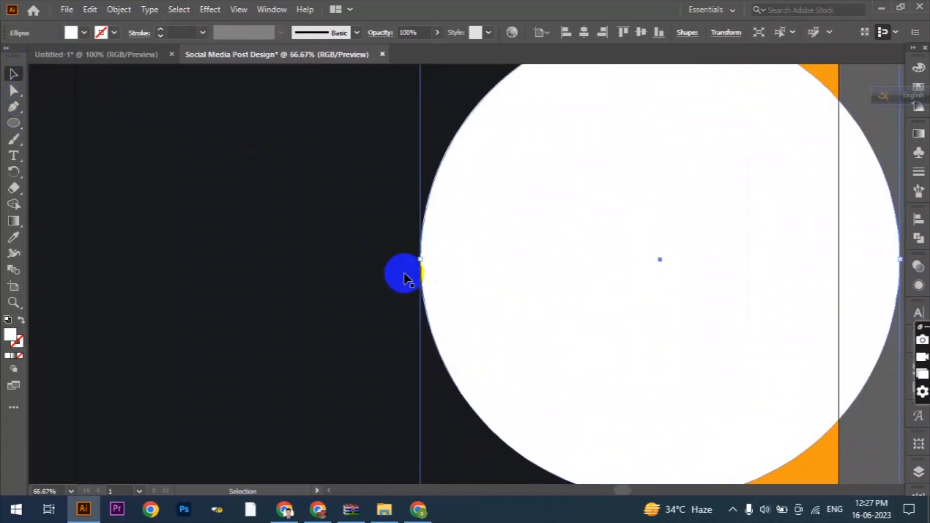
left_click(14, 237)
left_click(369, 267)
scroll(371, 270, "down", 2)
left_click(11, 72)
left_click(718, 394)
- Paste a copy of the inner white circle in front and scale it down slightly to leave a thin white outline
scroll(719, 392, "up", 1)
left_click(542, 293)
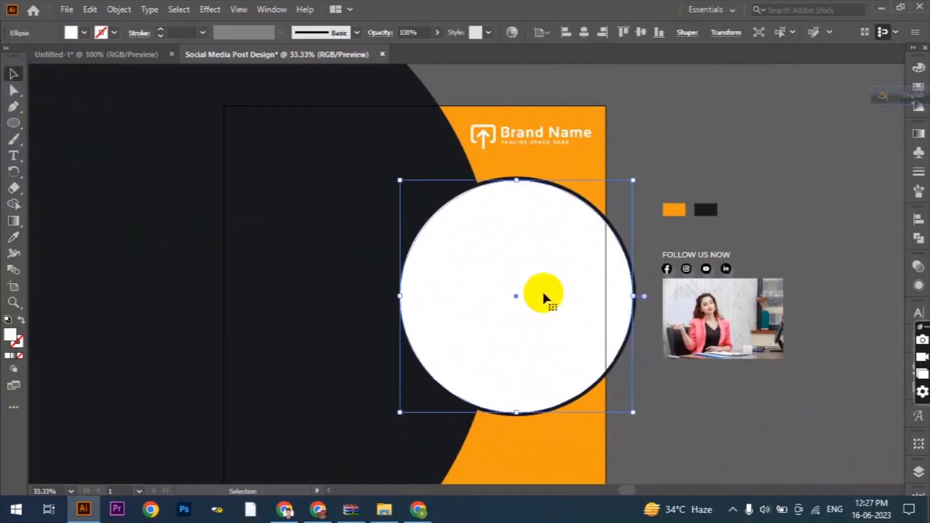
left_click(88, 9)
left_click(104, 75)
left_click(88, 9)
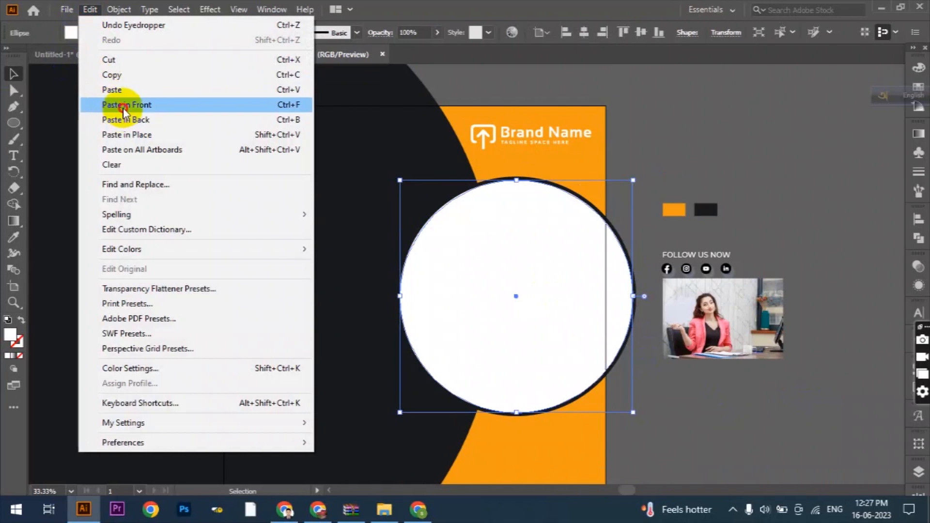
left_click(123, 106)
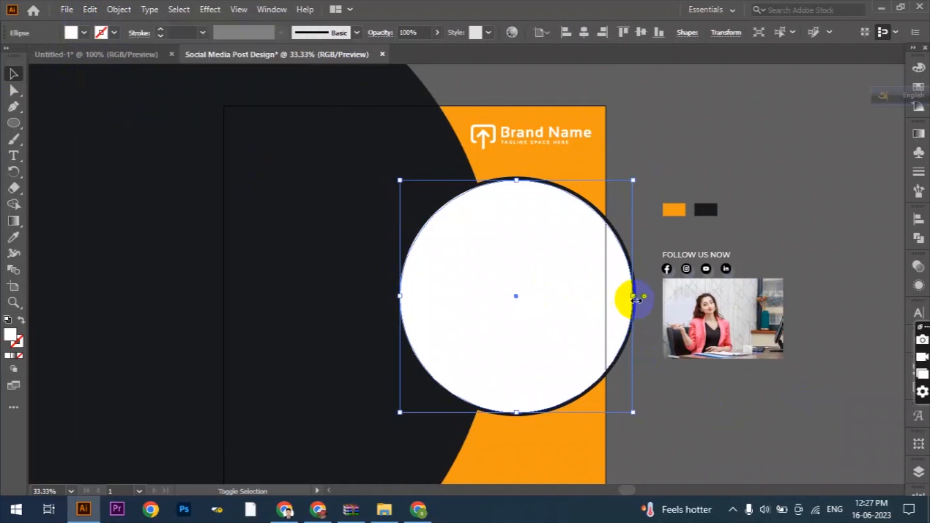
left_click_drag(636, 301, 632, 299)
- Fill the innermost circle with the blue swatch
left_click(84, 33)
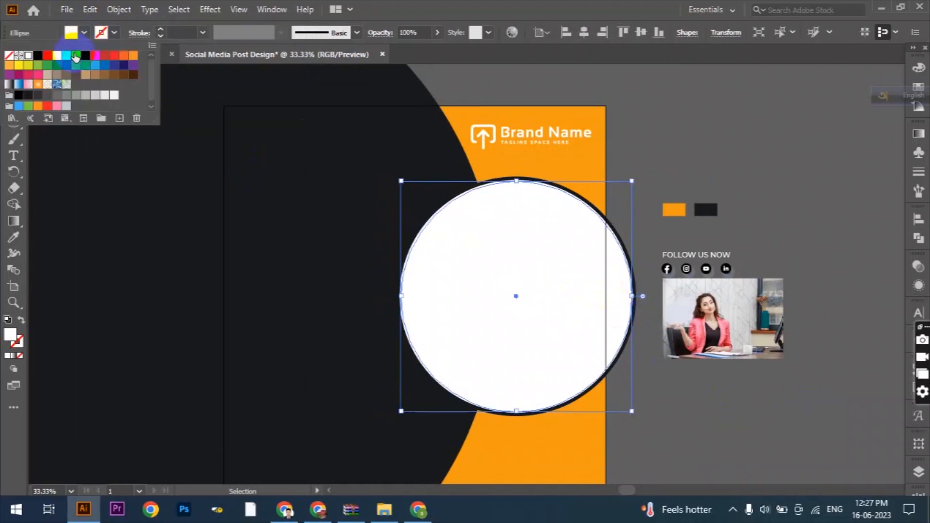
left_click(76, 65)
left_click(795, 196)
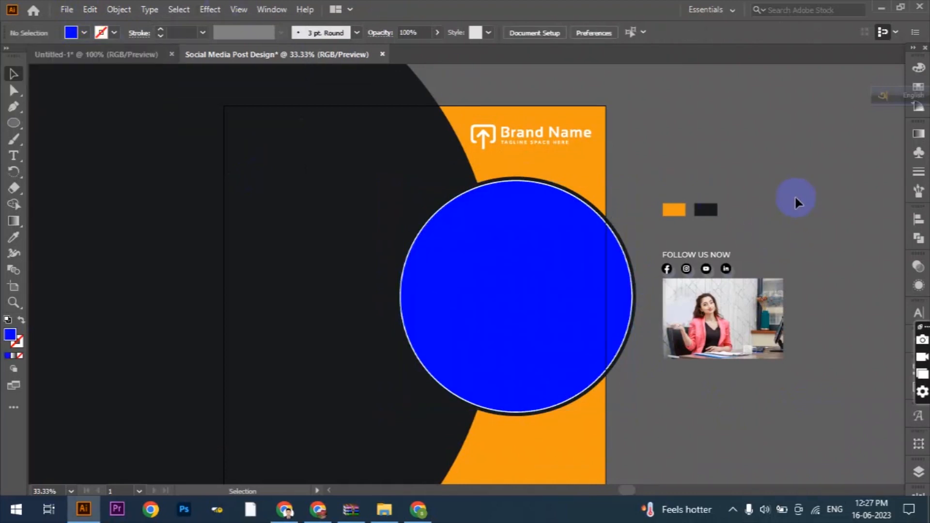
- Move the photo of the woman behind the blue circle and make a clipping mask from the circle and photo
scroll(773, 342, "down", 2)
left_click(730, 272)
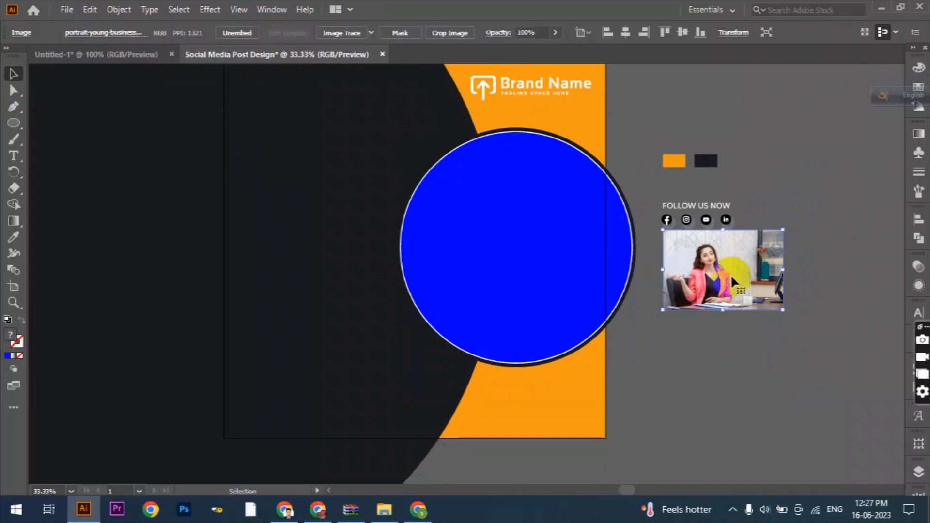
left_click_drag(732, 280, 612, 279)
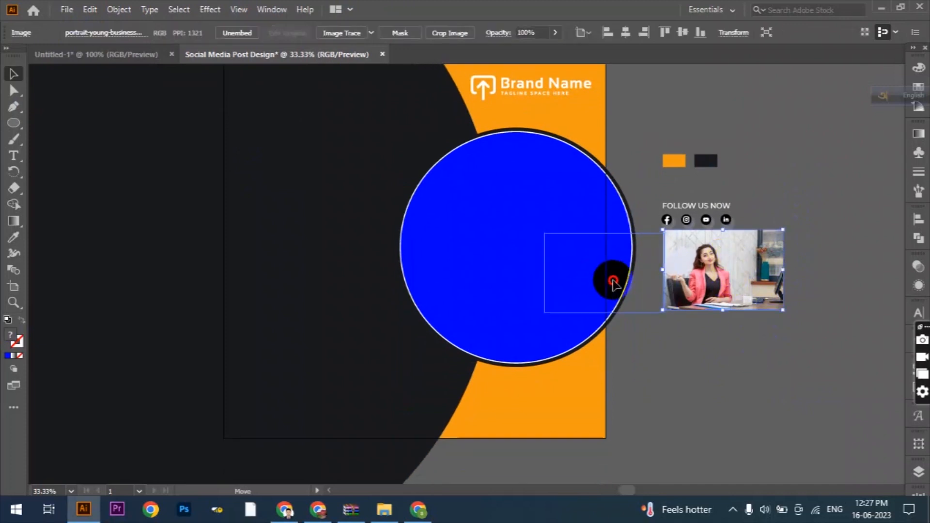
left_click(587, 211)
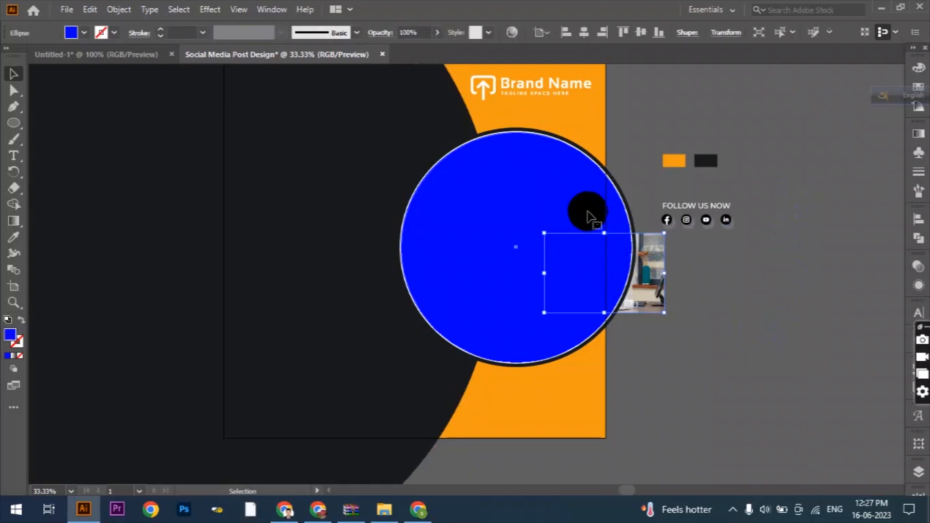
left_click(649, 273, "shift")
right_click(649, 273)
left_click(688, 383)
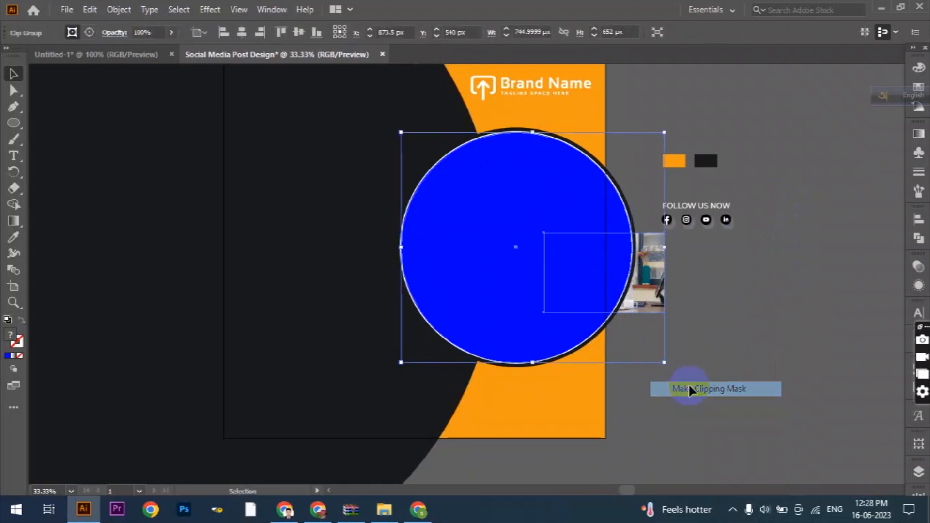
- Isolate the clip group, enlarge the photo and reposition it to fill the circle
double_click(578, 280)
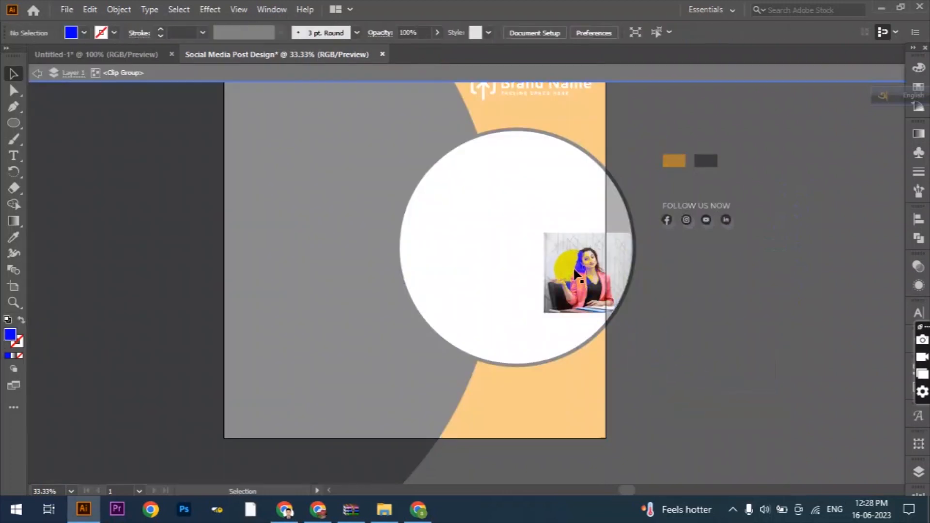
left_click(575, 271)
left_click_drag(542, 273, 395, 262)
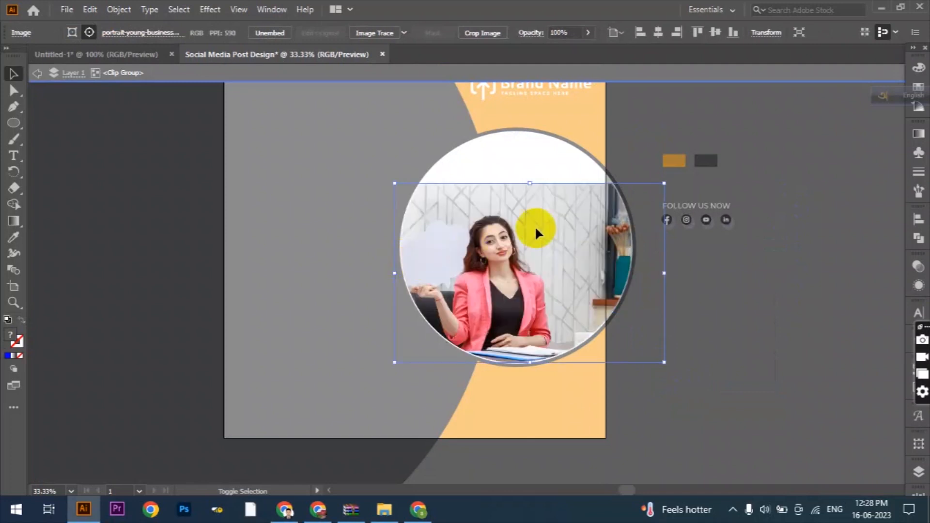
left_click_drag(664, 273, 717, 272)
left_click_drag(565, 251, 565, 210)
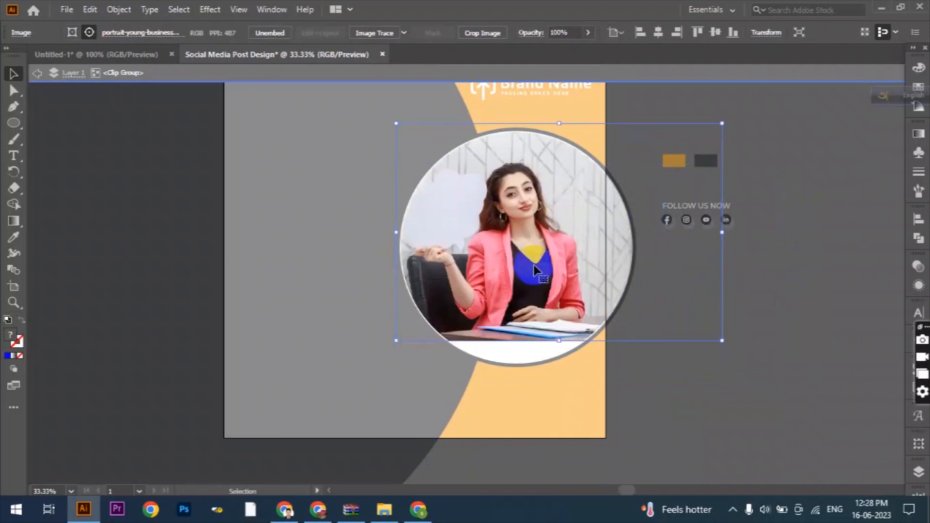
left_click_drag(564, 340, 563, 364)
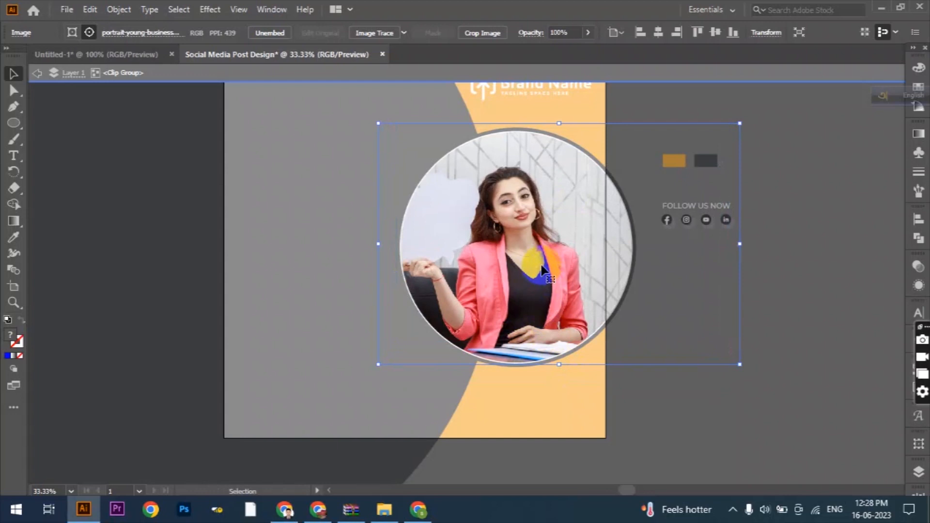
- Enlarge the photo further, frame the woman's upper body inside the circle and leave isolation mode
left_click_drag(740, 245, 750, 237)
left_click_drag(557, 114, 563, 98)
scroll(542, 264, "up", 3)
left_click_drag(563, 181, 564, 168)
left_click_drag(536, 318, 516, 325)
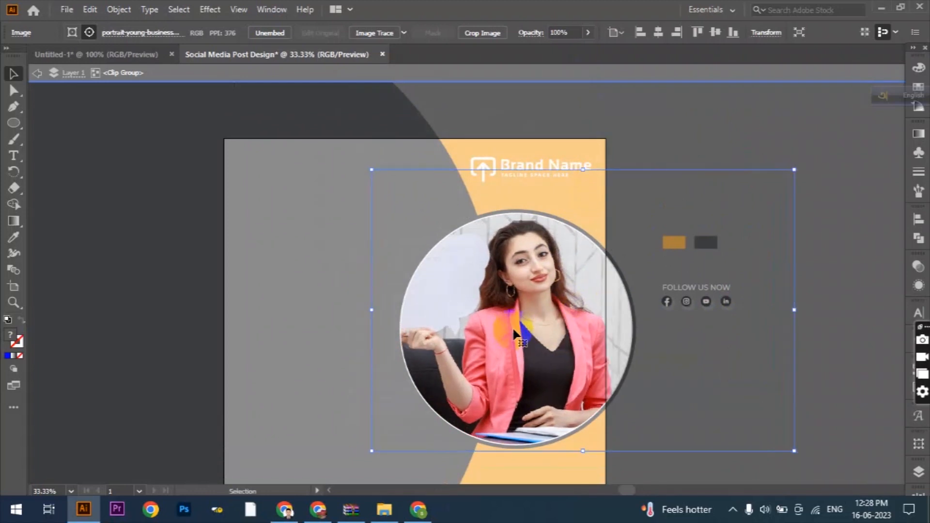
scroll(662, 285, "down", 2)
left_click(39, 72)
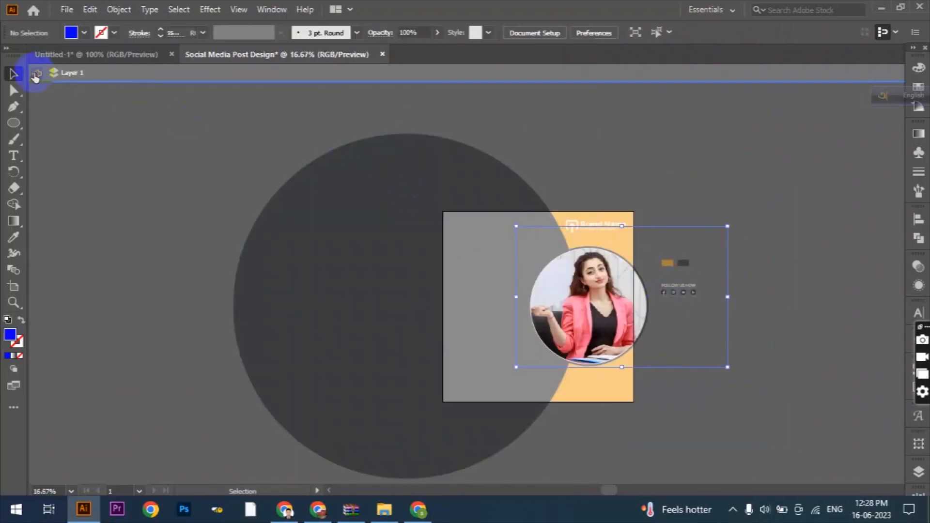
left_click(39, 72)
scroll(562, 301, "up", 2)
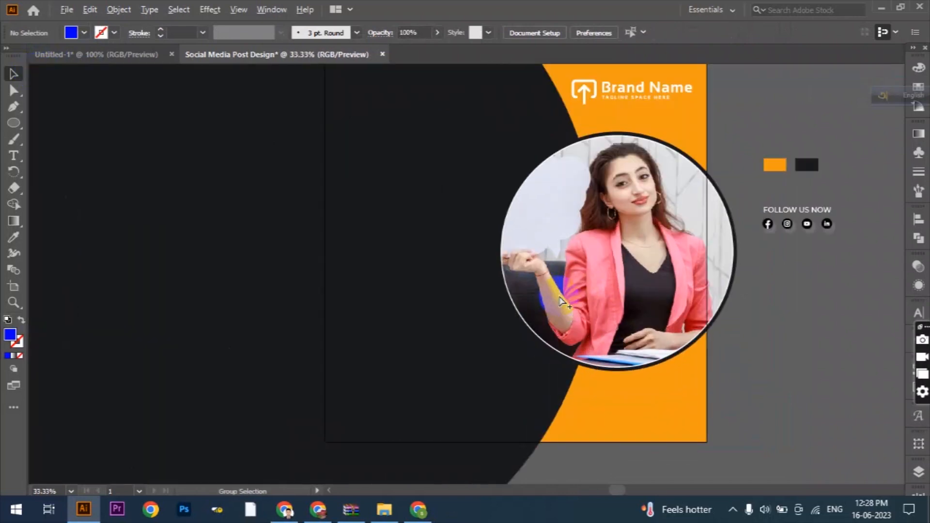
- Draw a small circle about 19 px wide in the artboard's upper-left area and fill it with a light grey swatch
scroll(562, 302, "down", 1)
left_click(279, 223)
left_click(13, 125)
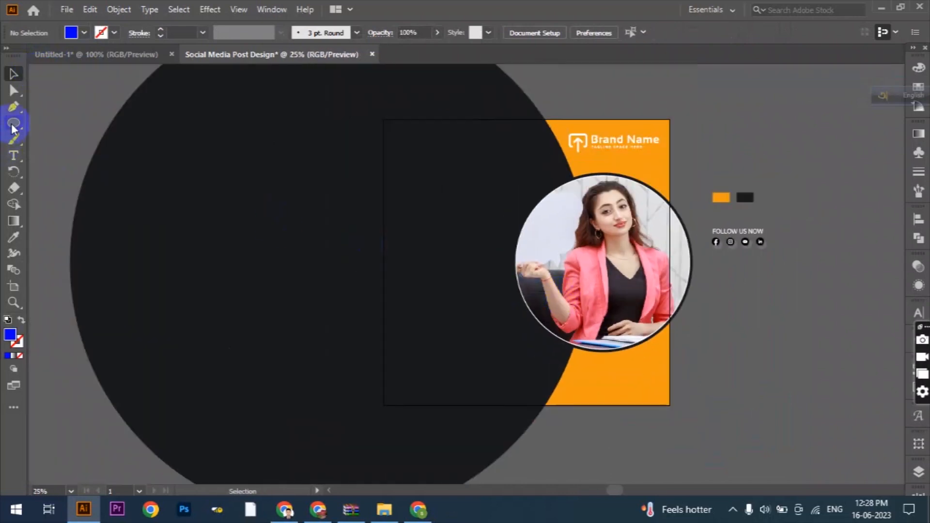
scroll(494, 249, "up", 2)
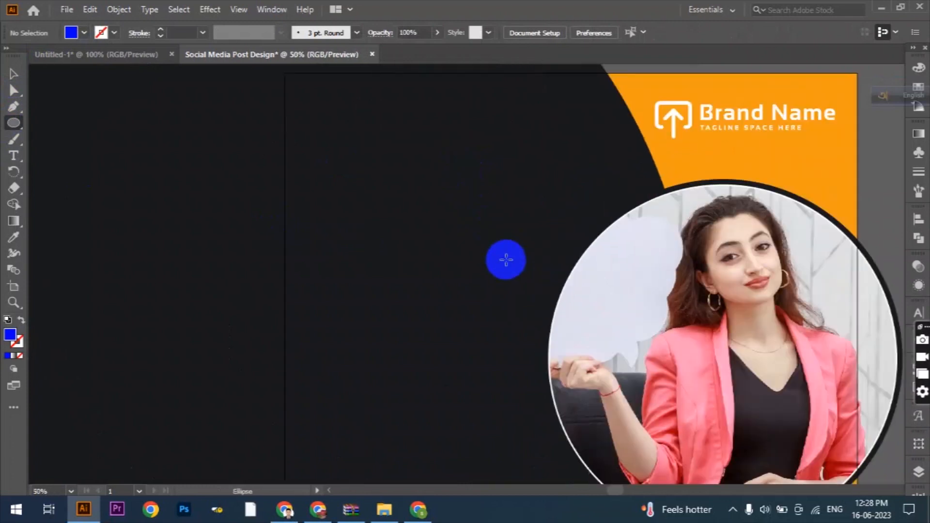
left_click_drag(310, 165, 321, 175)
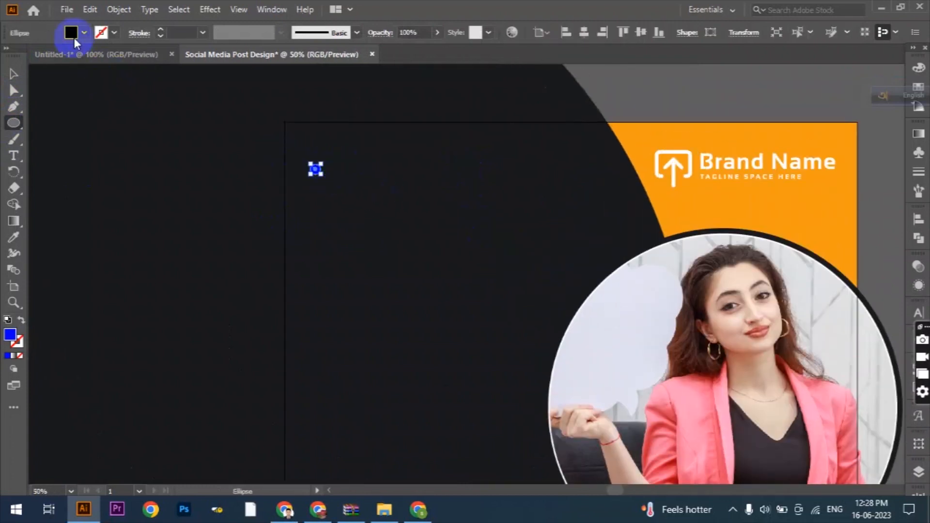
left_click(83, 33)
left_click(99, 96)
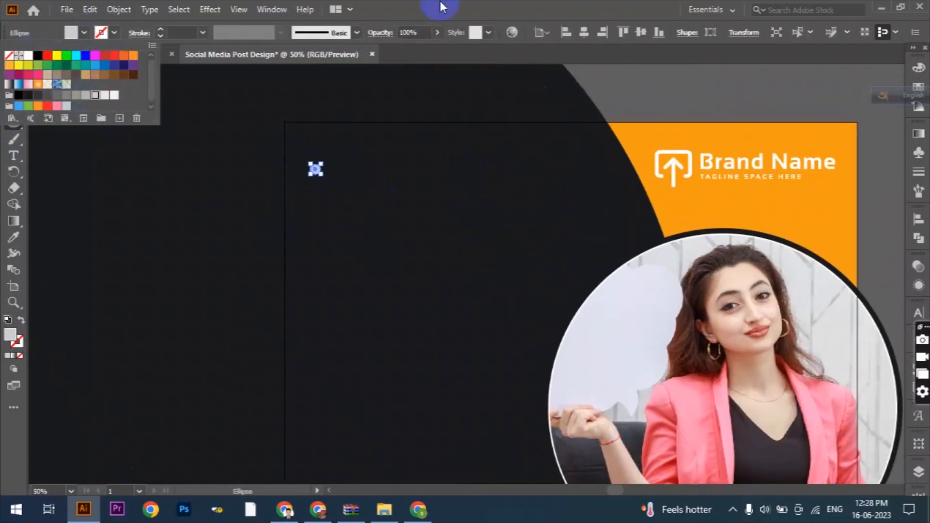
left_click(206, 228)
- Duplicate the small grey circle twice to form a horizontal row of three evenly spaced dots
left_click(13, 74)
scroll(328, 172, "up", 3)
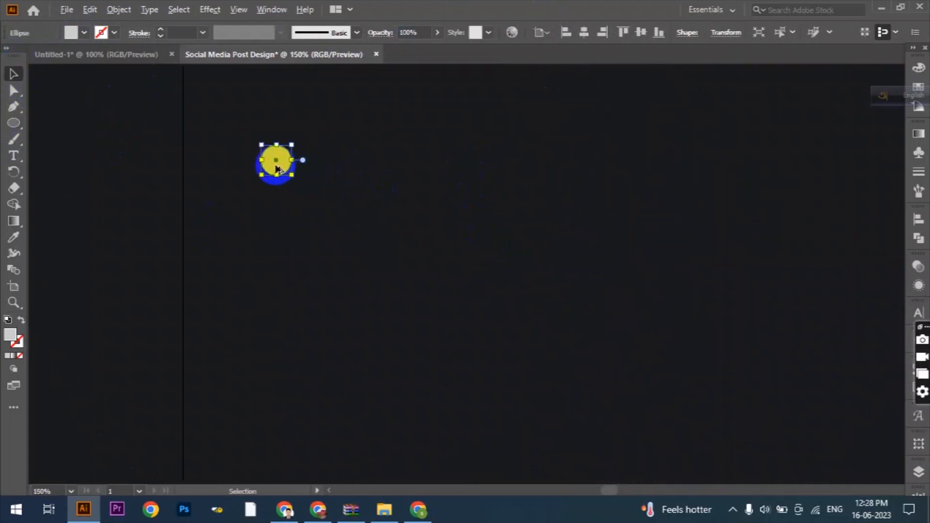
left_click_drag(276, 160, 354, 170)
scroll(348, 220, "down", 2)
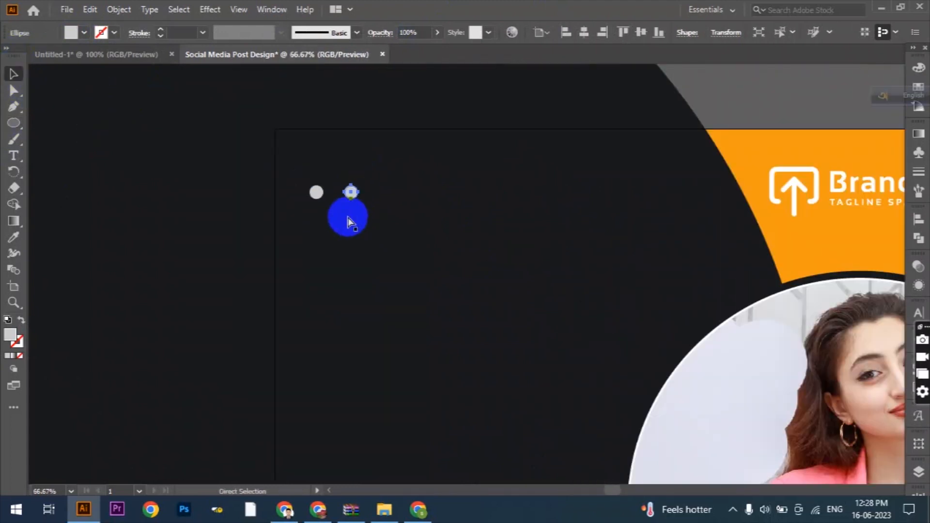
left_click(350, 192, "shift")
- Group the three grey dots and set the group's opacity to 45%
left_click(316, 192, "shift")
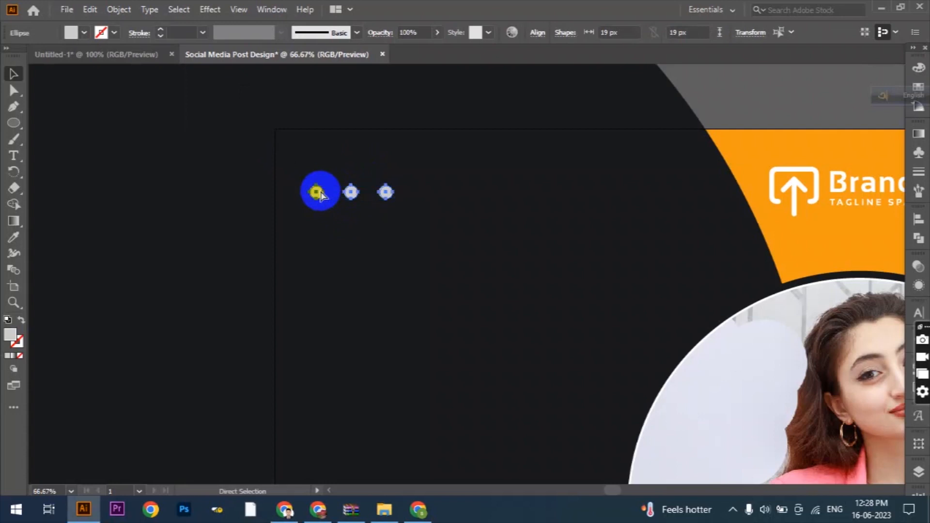
key("ctrl+g")
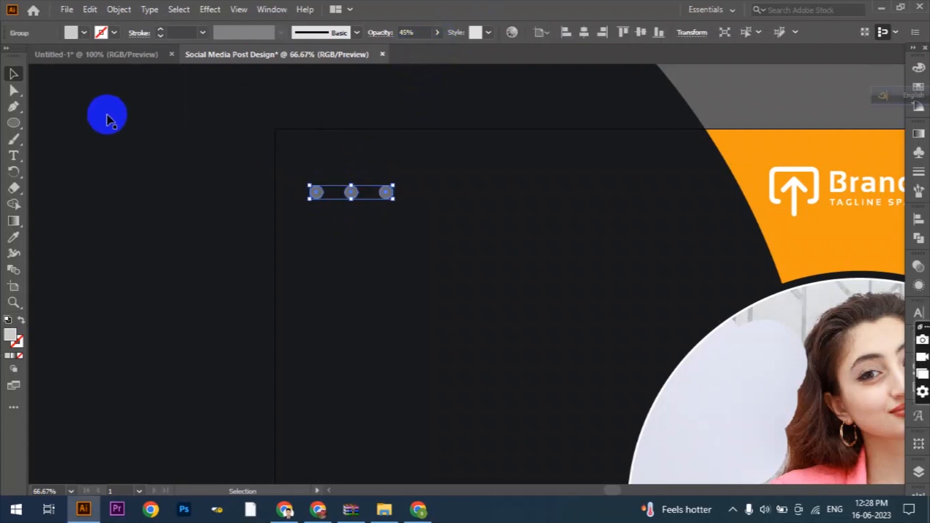
left_click(115, 116)
- Add a 72 pt headline below the dots reading "WE ARE DIGITAL MARKETING AGENCY", broken over four lines
scroll(435, 270, "down", 2)
scroll(409, 264, "down", 3)
left_click(14, 155)
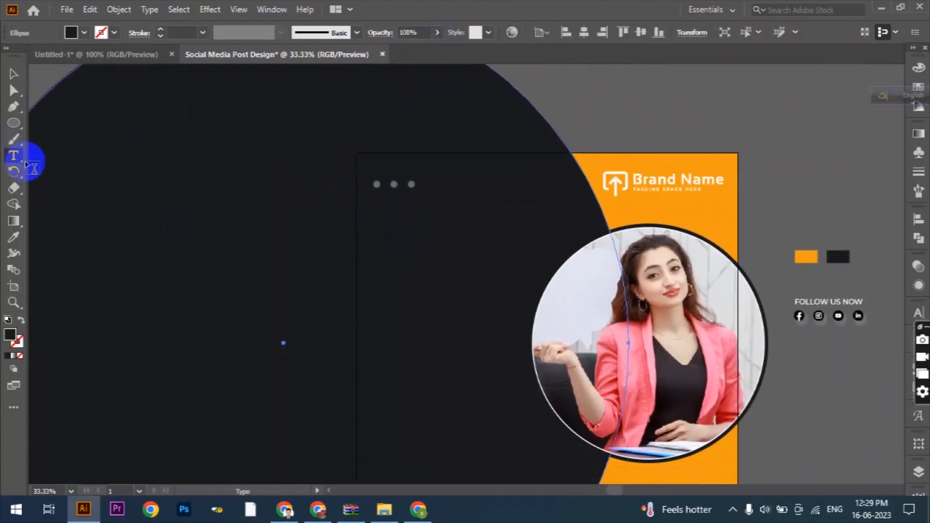
scroll(424, 222, "up", 1)
left_click(350, 193)
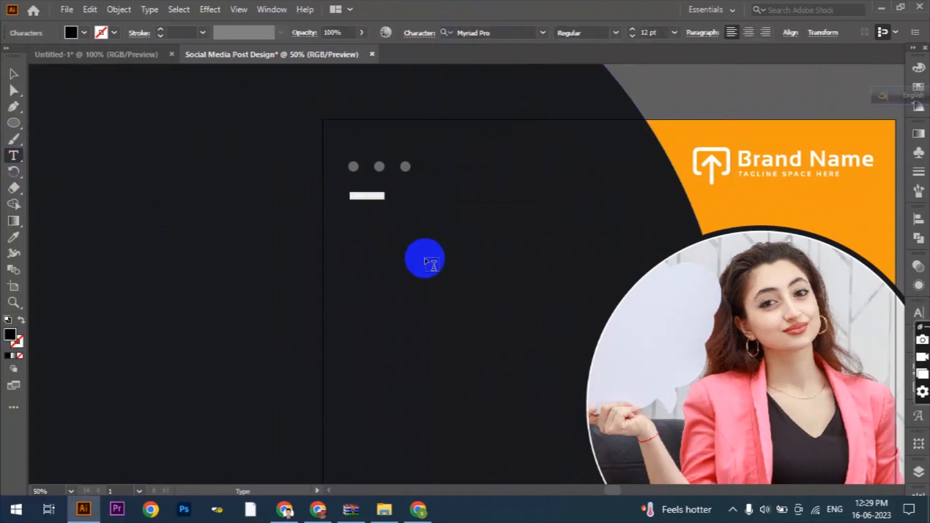
left_click(674, 33)
left_click(692, 275)
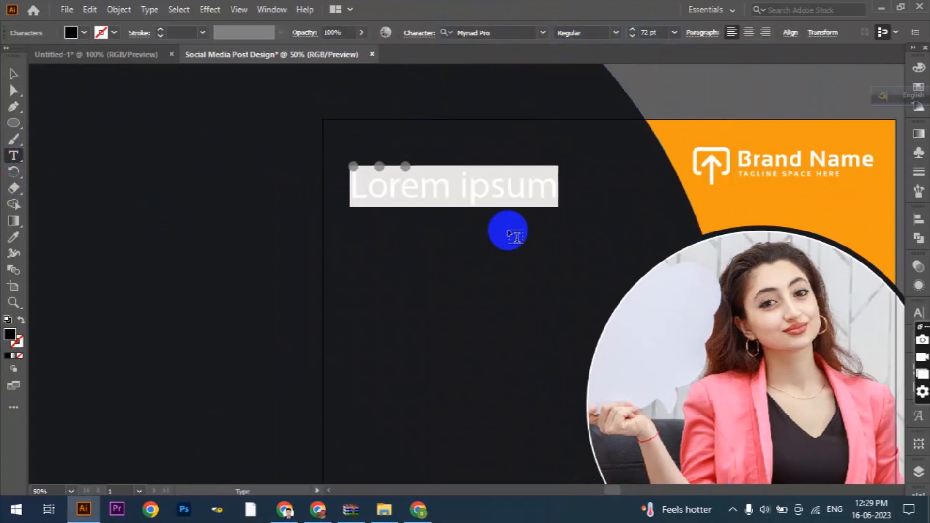
type("WE ARE")
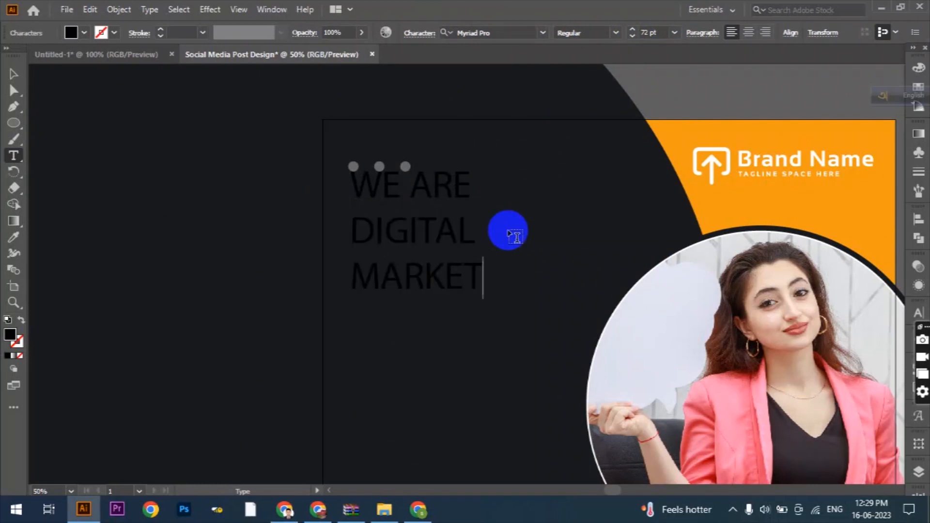
- Set the whole headline in Montserrat Medium and position it just below the three dots
key("ctrl+a")
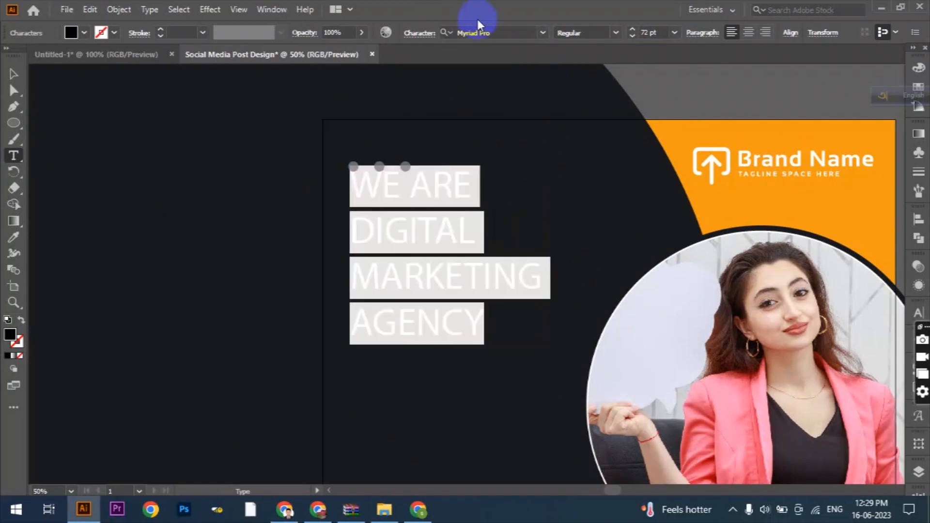
type("MONT")
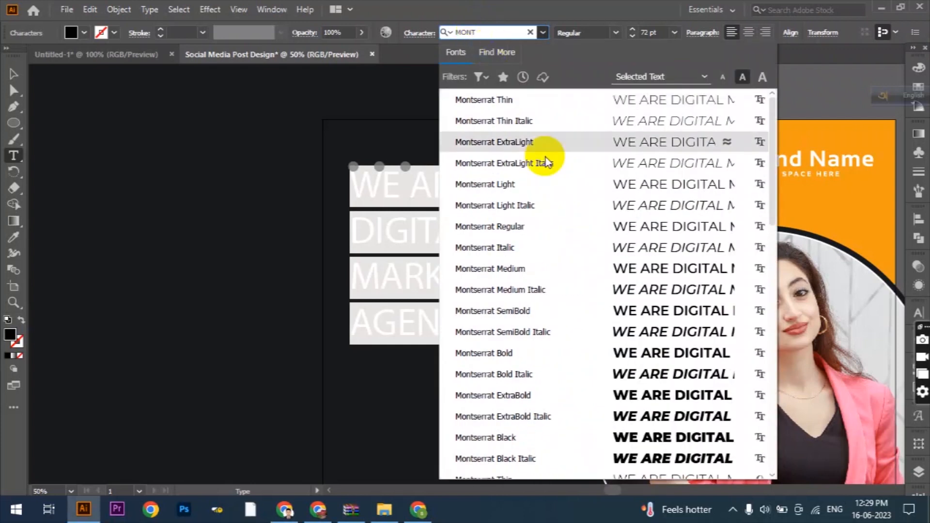
left_click(548, 262)
left_click(13, 73)
left_click_drag(388, 245, 393, 260)
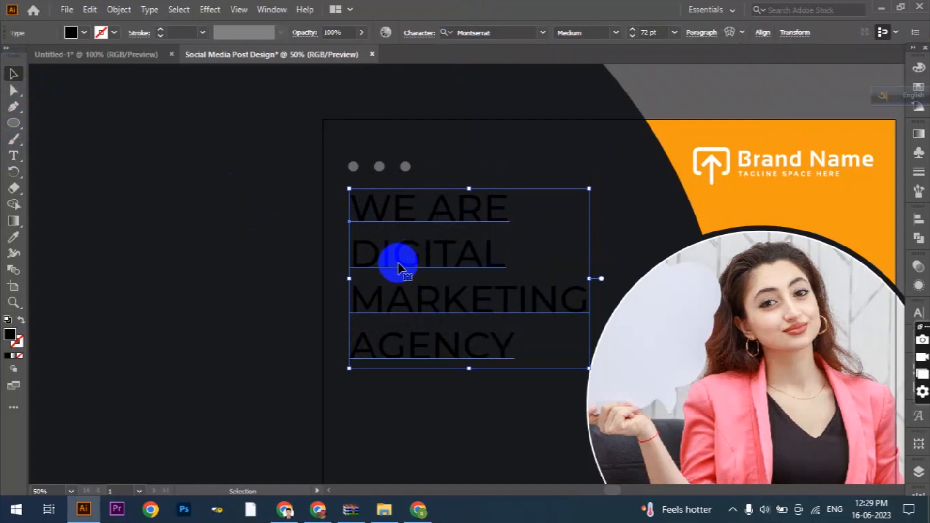
left_click_drag(380, 216, 376, 215)
- Set the headline's "WE ARE" line to 63 pt Montserrat Regular
scroll(491, 257, "down", 1)
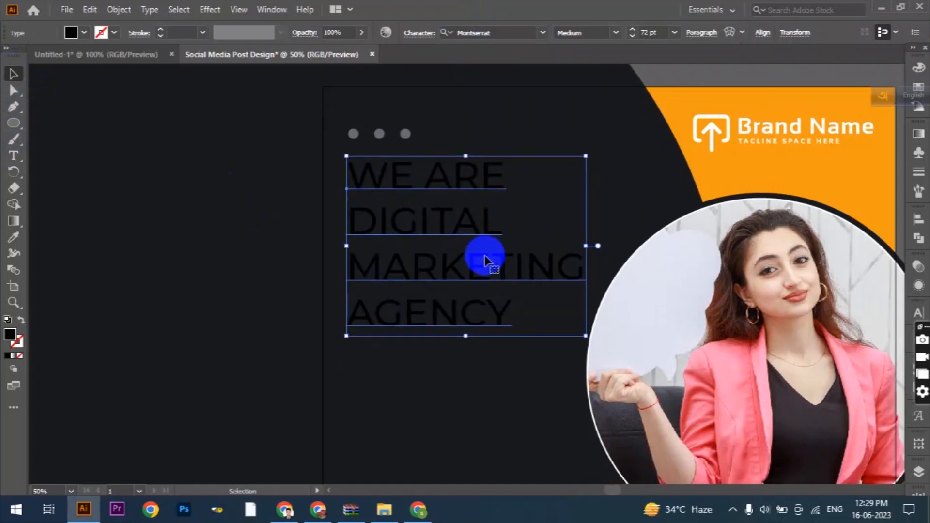
left_click(14, 155)
left_click_drag(345, 169, 547, 180)
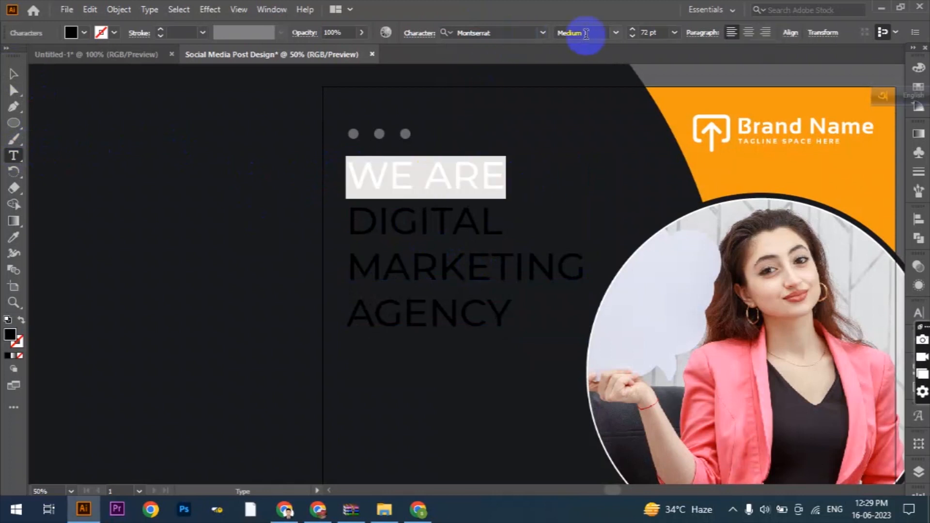
left_click(632, 36)
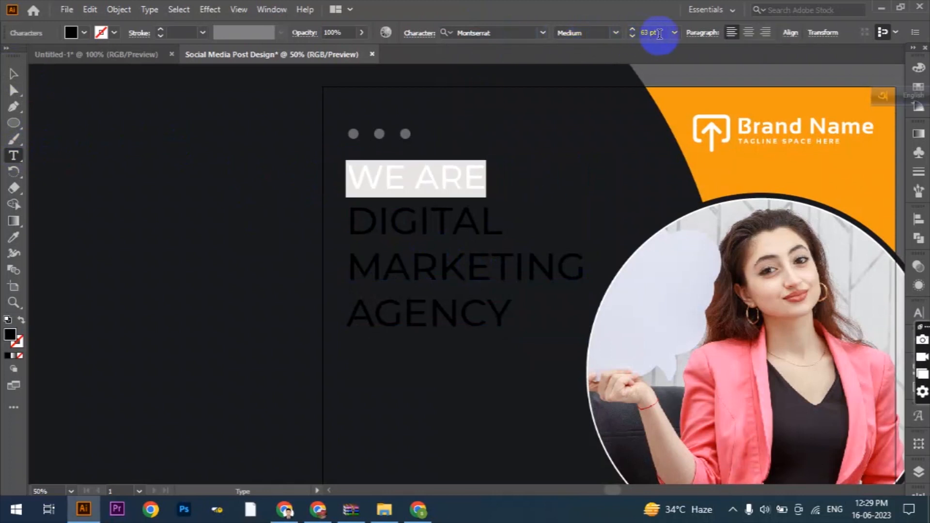
left_click(615, 33)
left_click(581, 137)
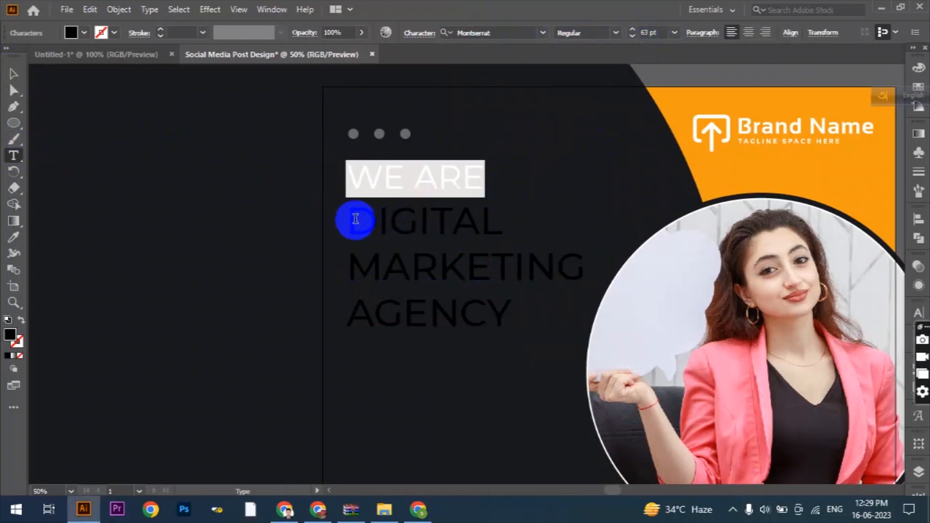
- Set the headline lines "DIGITAL MARKETING AGENCY" to Montserrat Bold at 74 pt
left_click_drag(357, 220, 601, 368)
left_click(617, 32)
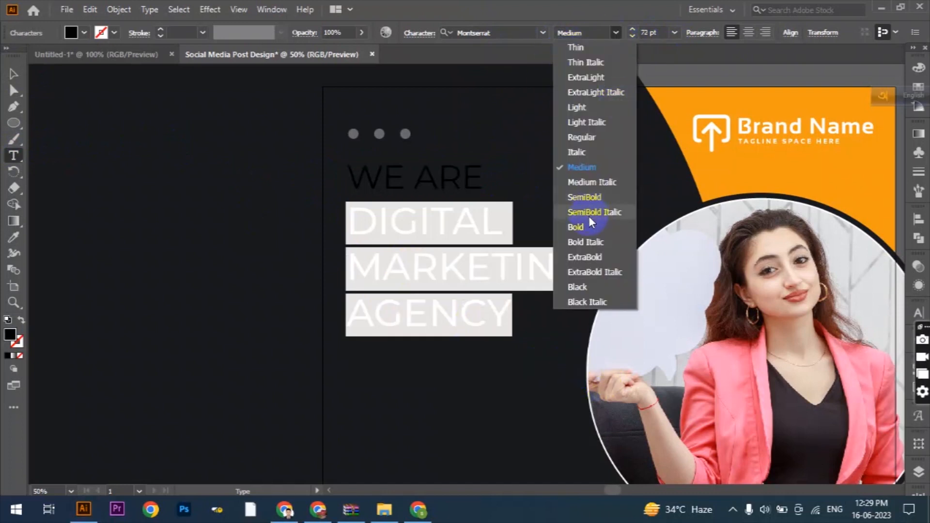
left_click(589, 225)
left_click(632, 29)
left_click(632, 29)
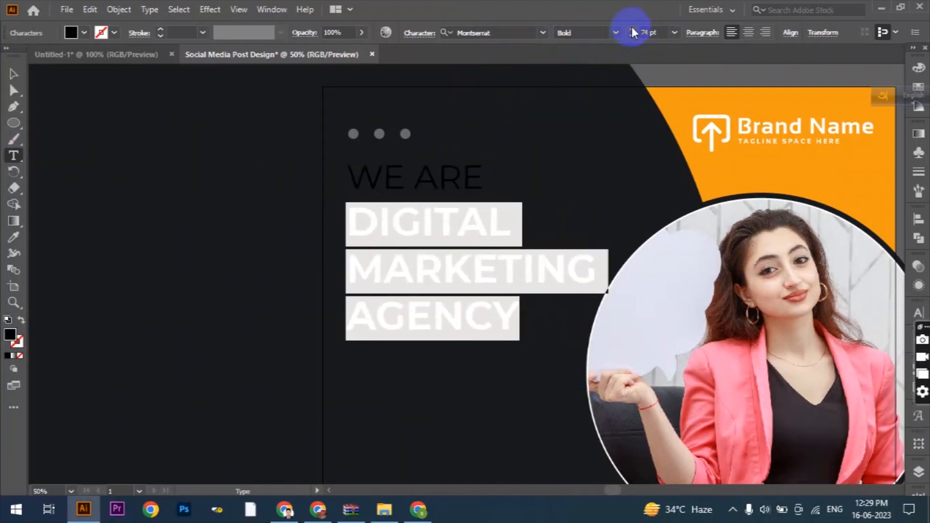
- Recolour the whole headline with the orange sampled from the post's background
left_click(14, 74)
left_click(84, 32)
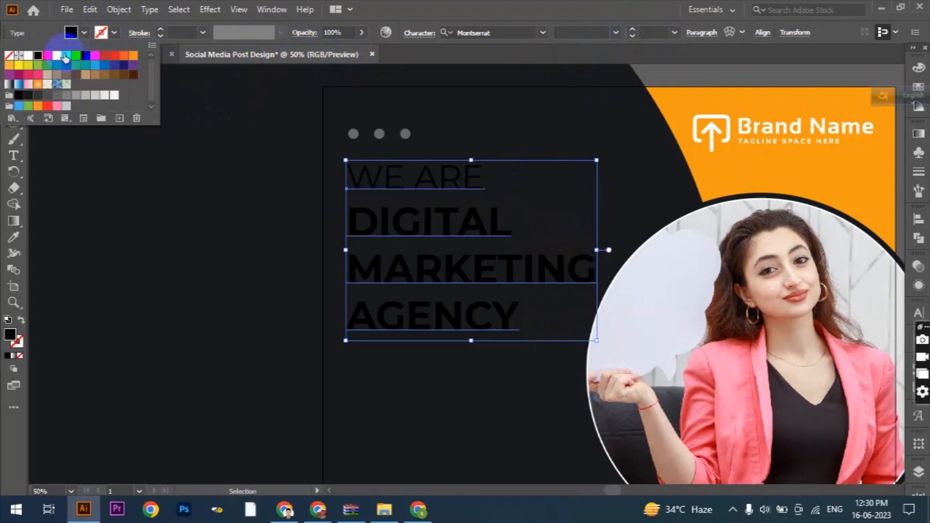
left_click(14, 237)
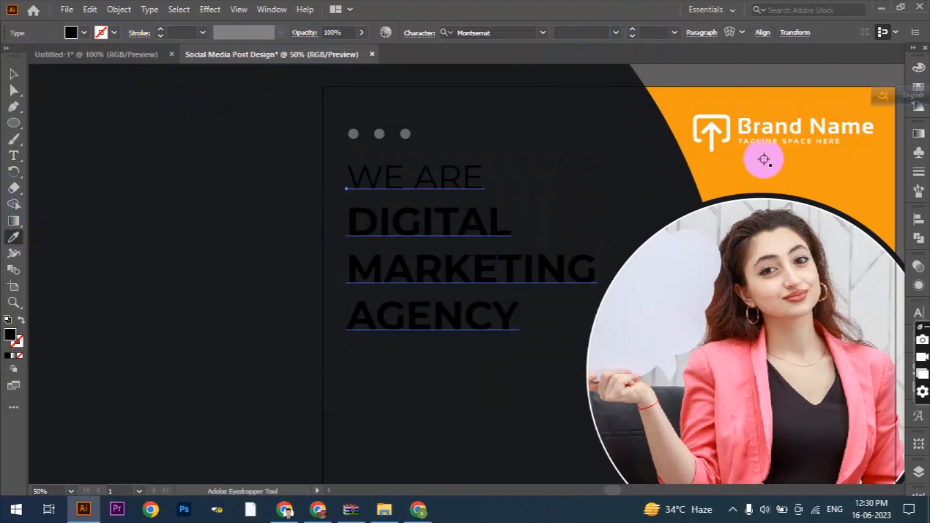
left_click(765, 160)
left_click(14, 74)
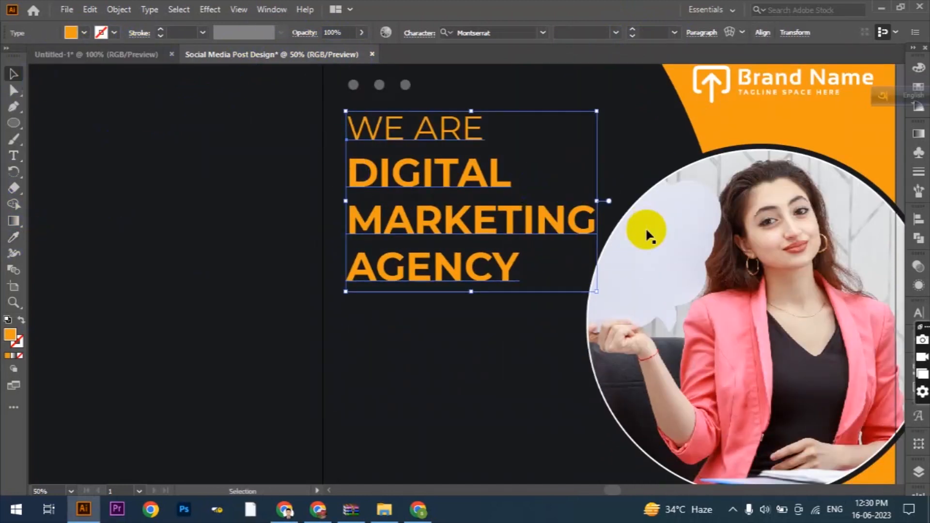
- Recolour the "WE ARE" line with the pale tone sampled from the light area of the woman's photo
left_click(14, 155)
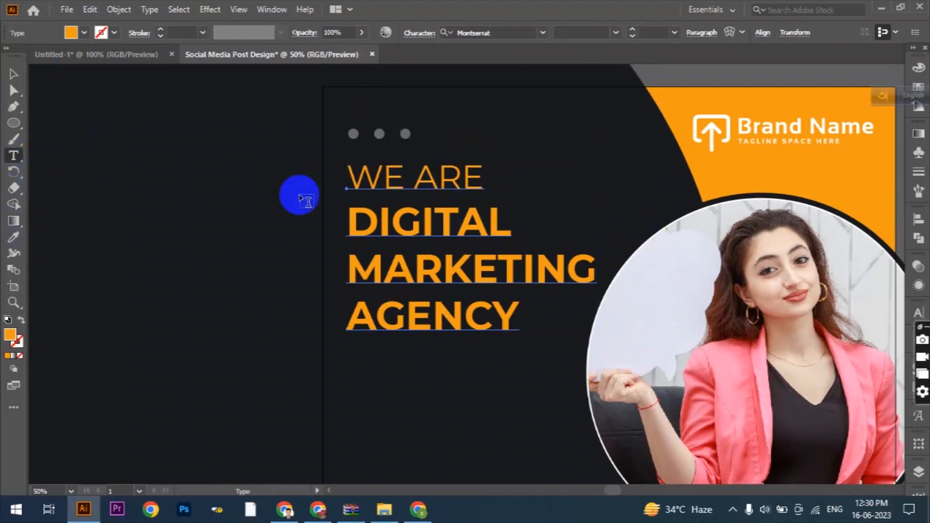
left_click_drag(353, 176, 487, 177)
left_click(13, 238)
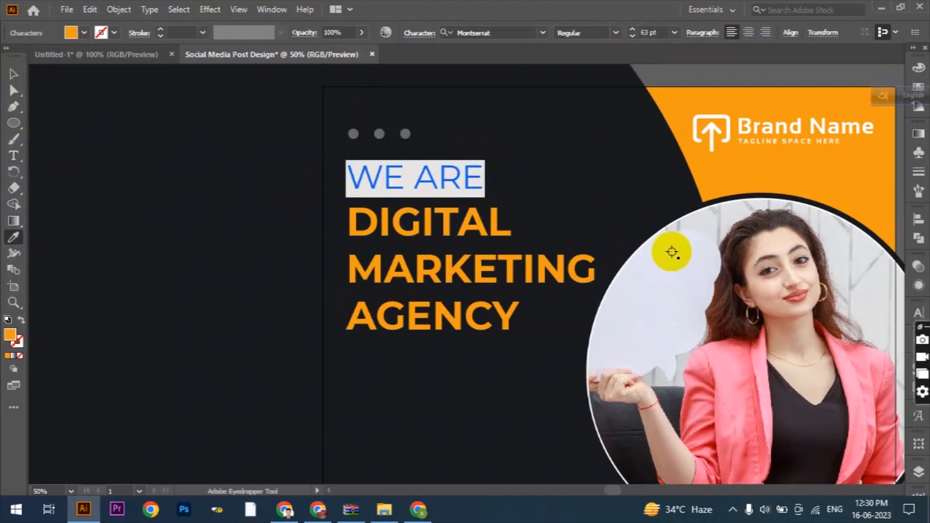
left_click(668, 254)
left_click(13, 74)
left_click(185, 178)
- Draw a thin horizontal rectangle as a divider below "AGENCY", starting at the headline's left edge
scroll(550, 227, "down", 3)
left_click_drag(13, 125, 46, 123)
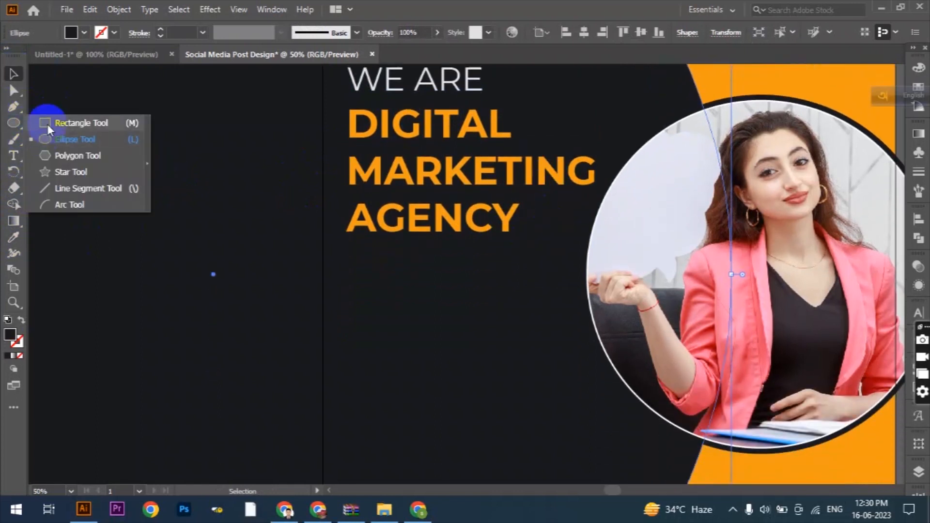
left_click_drag(346, 252, 508, 252)
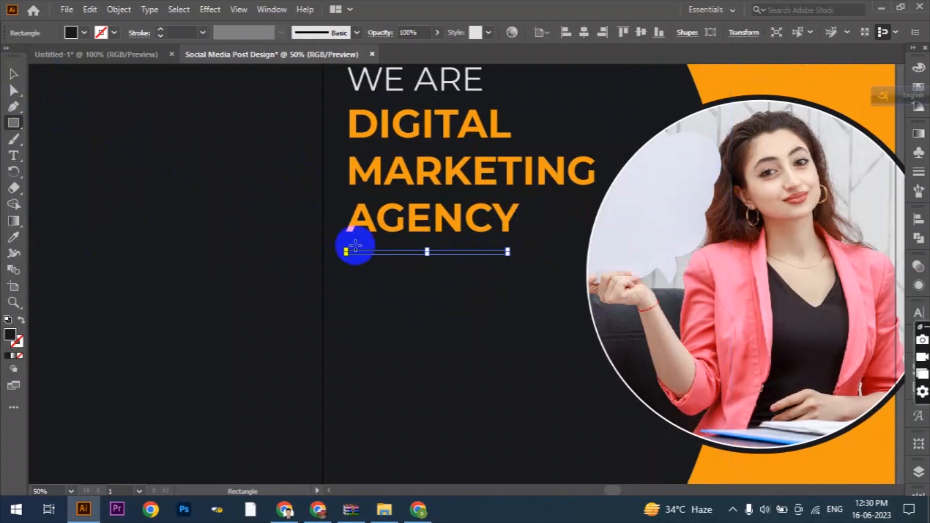
- Fill the divider bar with a light grey swatch and lower its opacity
left_click(85, 32)
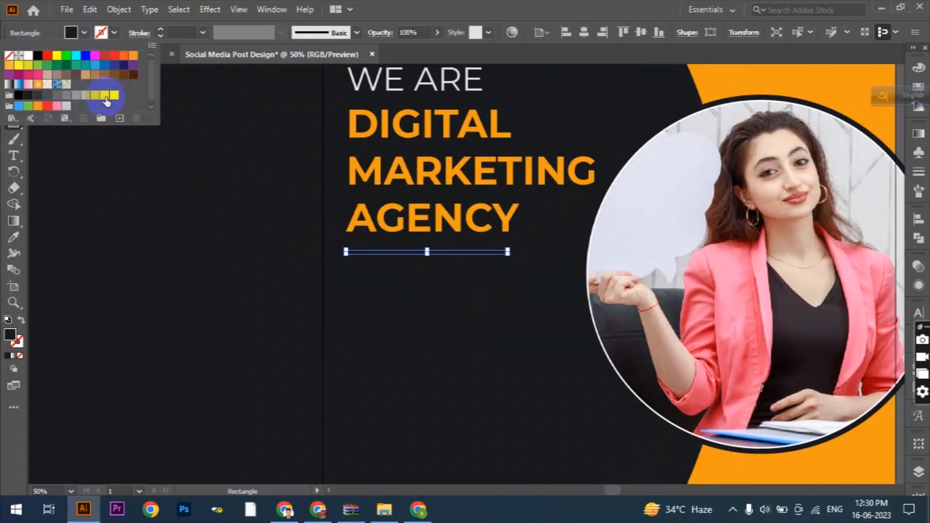
left_click(106, 99)
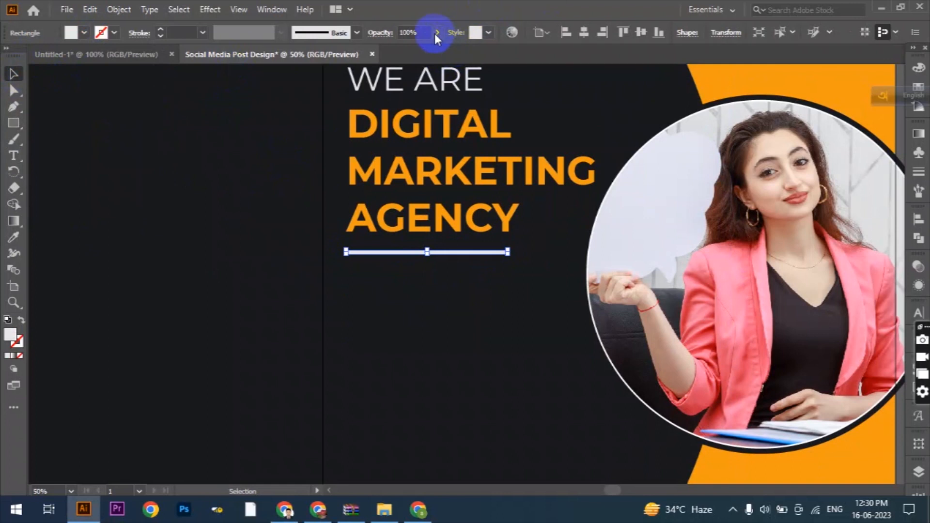
left_click(228, 263)
- Lock the large dark background circle
scroll(484, 307, "down", 2)
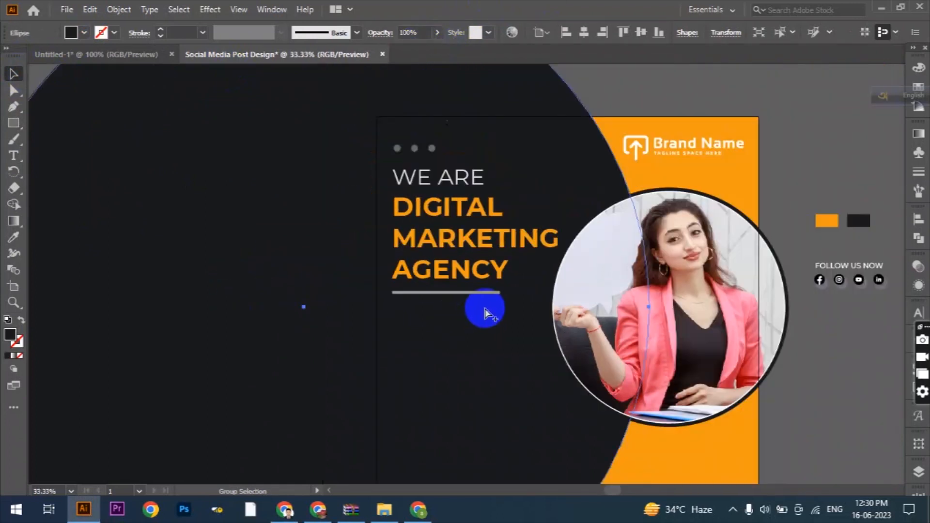
scroll(586, 312, "up", 2)
scroll(587, 314, "down", 7)
scroll(560, 281, "up", 1)
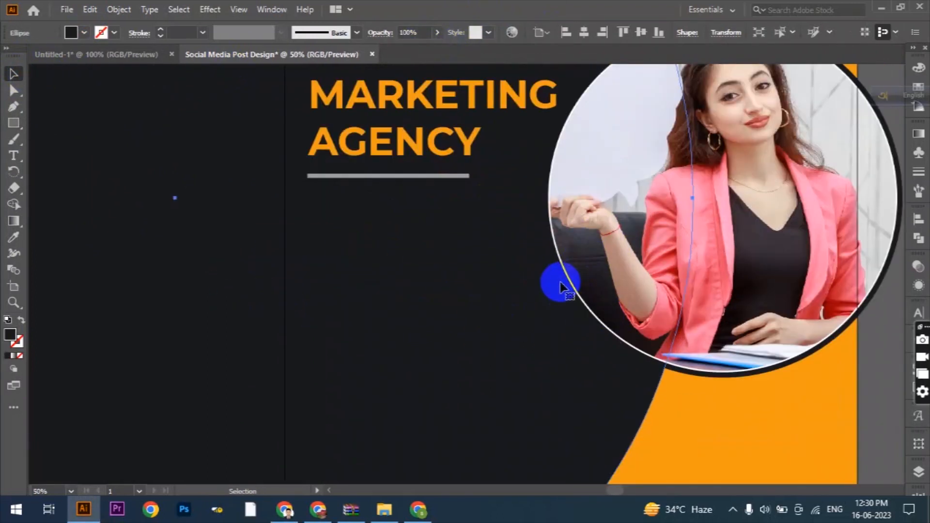
key("ctrl+2")
- Add a Lorem ipsum text block in 15 pt Montserrat Bold below the divider and fill it white
left_click(14, 156)
left_click_drag(308, 194, 511, 327)
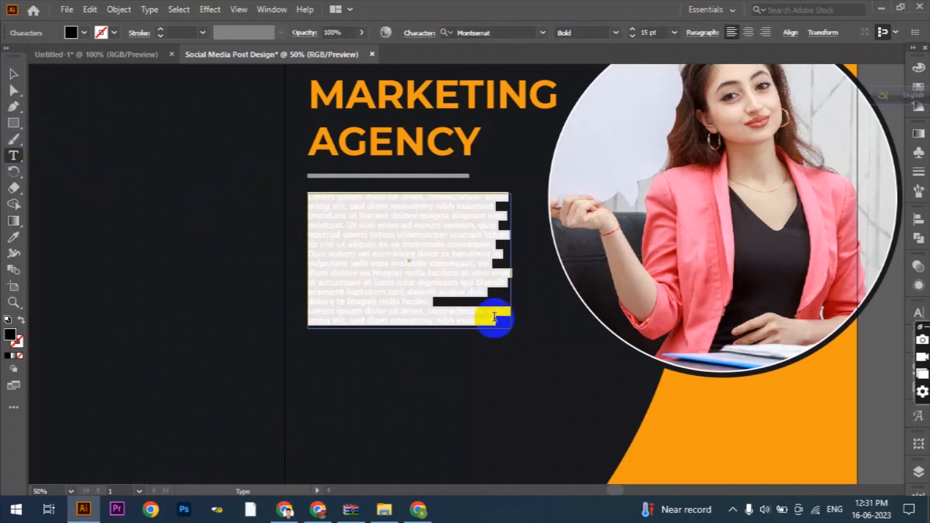
left_click(13, 74)
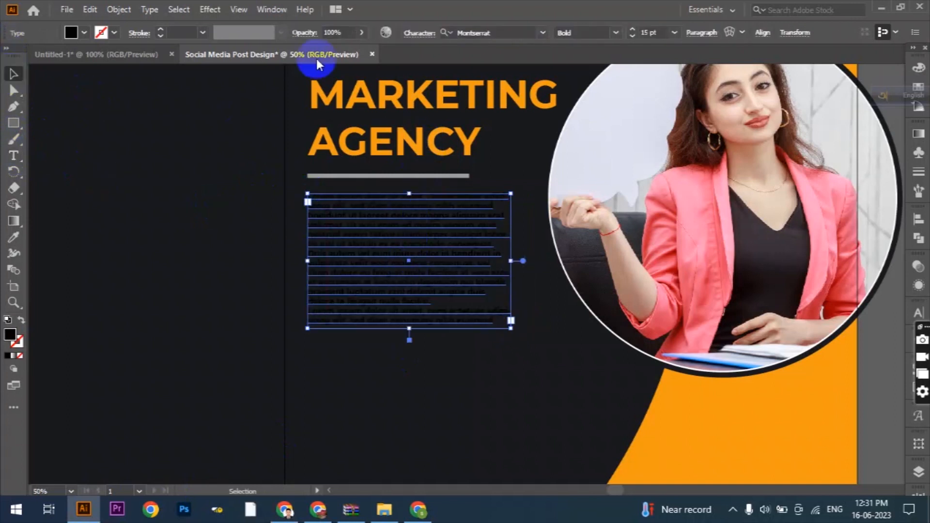
left_click(84, 33)
left_click(31, 60)
left_click(437, 330)
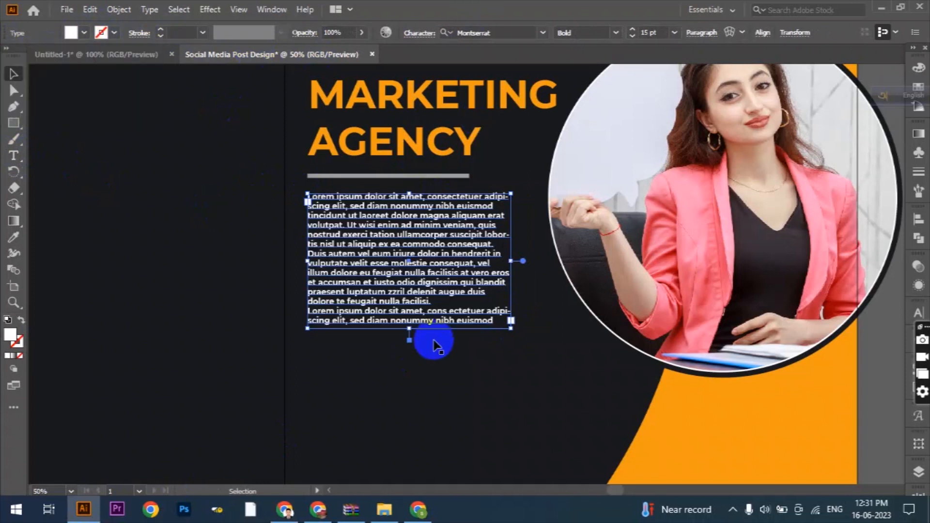
- Shorten the Lorem ipsum text frame so it shows only eight lines below the divider
left_click_drag(408, 329, 411, 271)
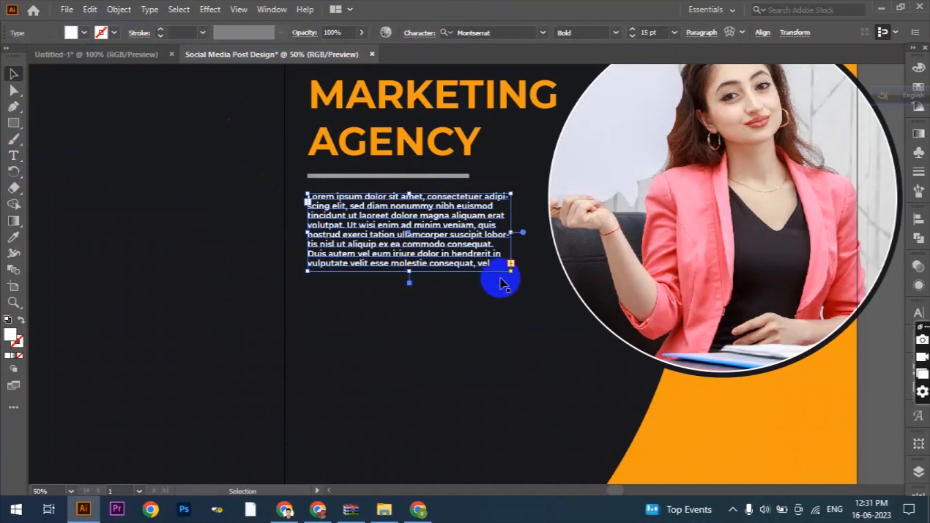
scroll(500, 280, "up", 1)
key("ctrl+alt")
left_click(228, 266)
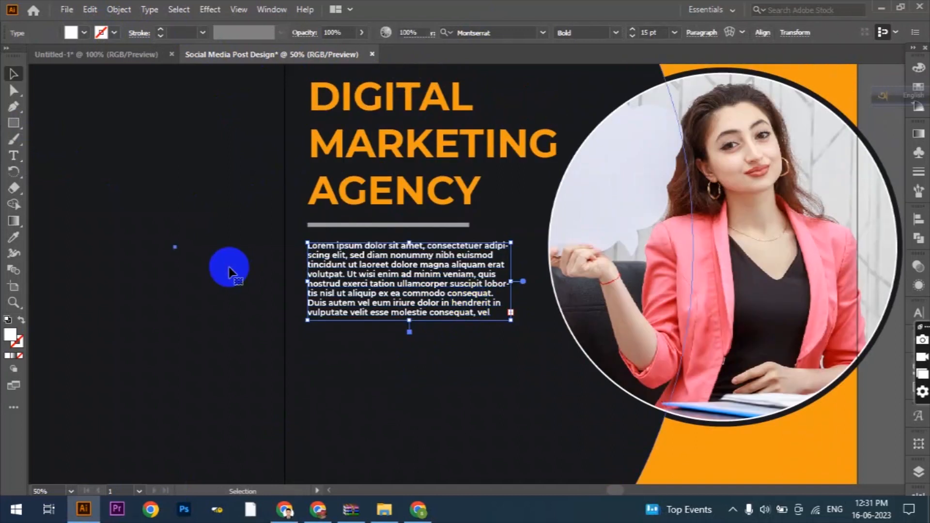
scroll(498, 353, "down", 1)
scroll(501, 356, "up", 2)
scroll(498, 353, "up", 2)
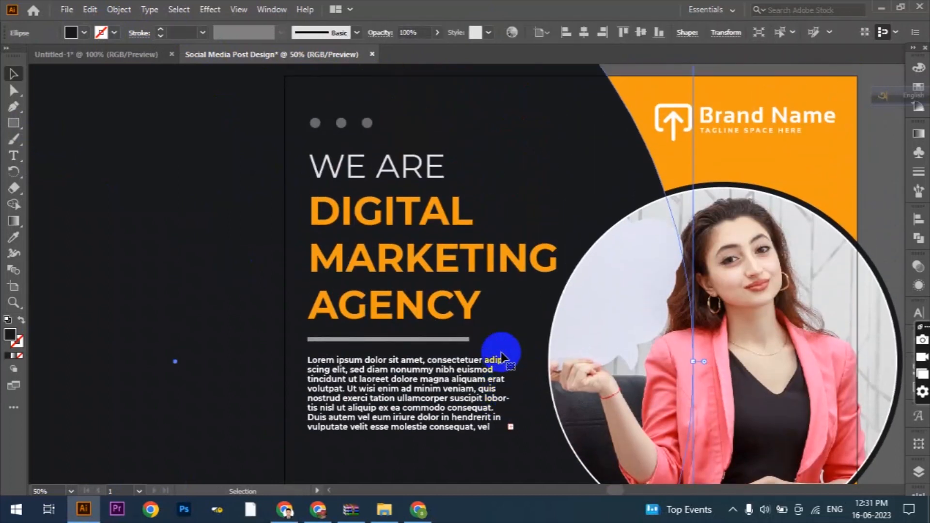
- Draw a button-sized rectangle below the Lorem ipsum text, flush with its left edge, and fill it with the background's orange
scroll(502, 353, "down", 3)
scroll(535, 297, "up", 1)
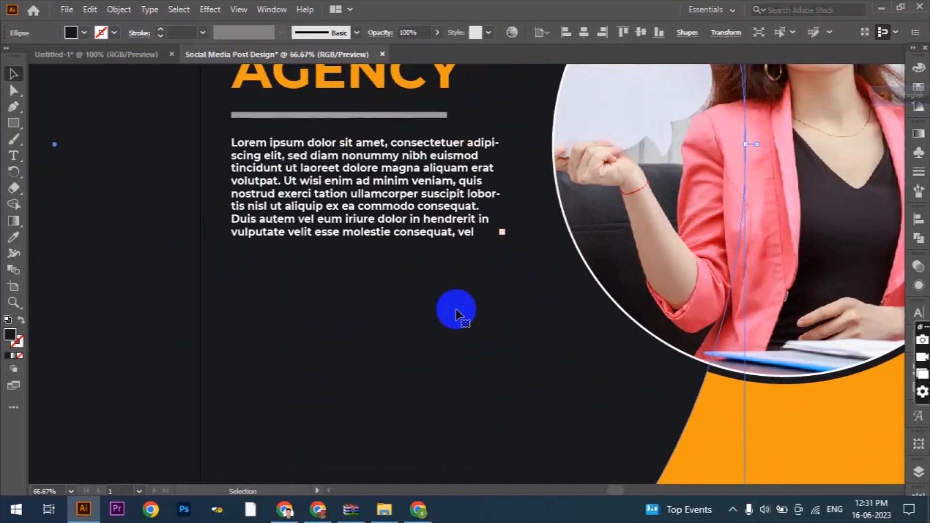
left_click(11, 125)
left_click_drag(231, 267, 425, 303)
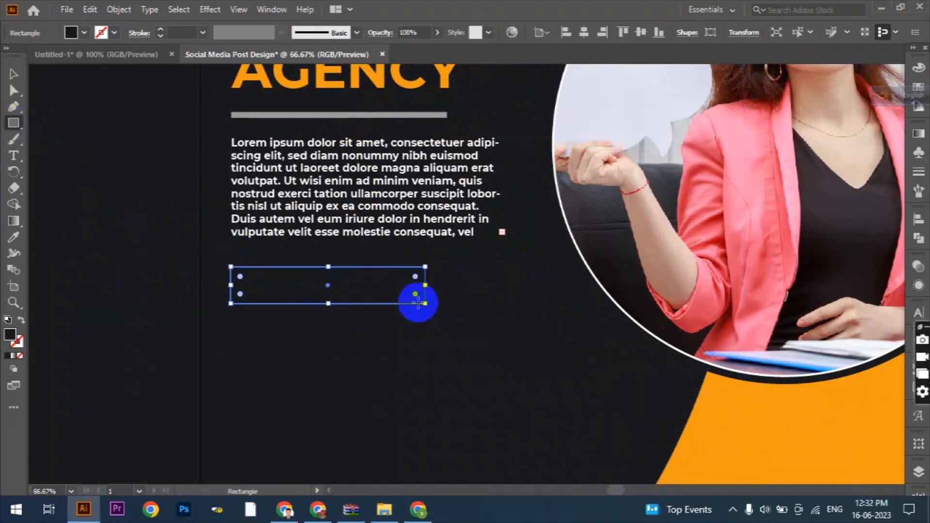
scroll(395, 322, "up", 1)
left_click(722, 444)
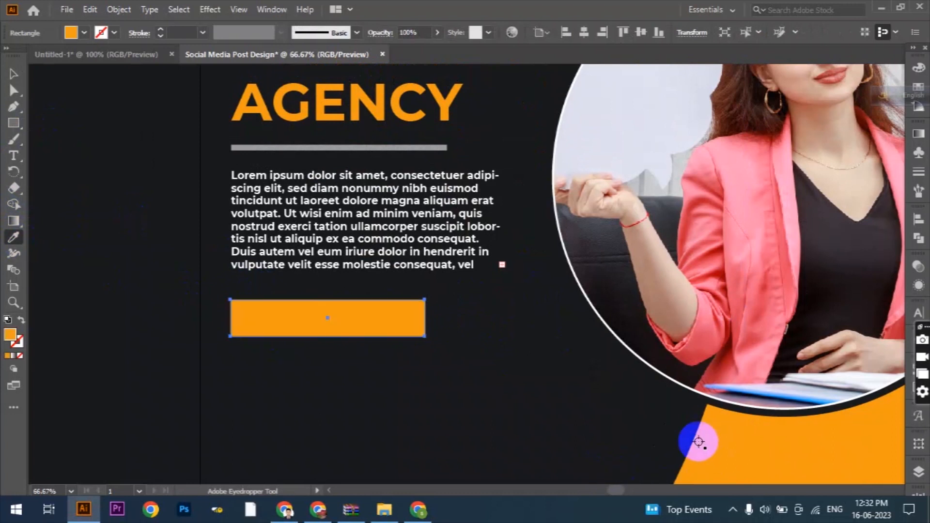
- Round all the corners of the orange rectangle
left_click(14, 74)
scroll(269, 332, "up", 1)
key("a")
left_click(219, 303)
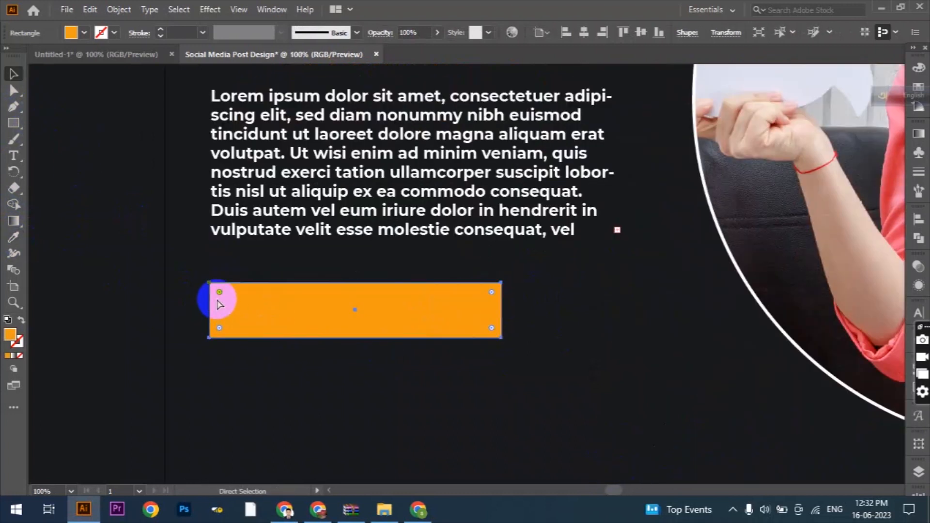
- Add the text "CONTACT US" in Montserrat Bold, place it on the orange button and enlarge it to about 30 pt
left_click(14, 155)
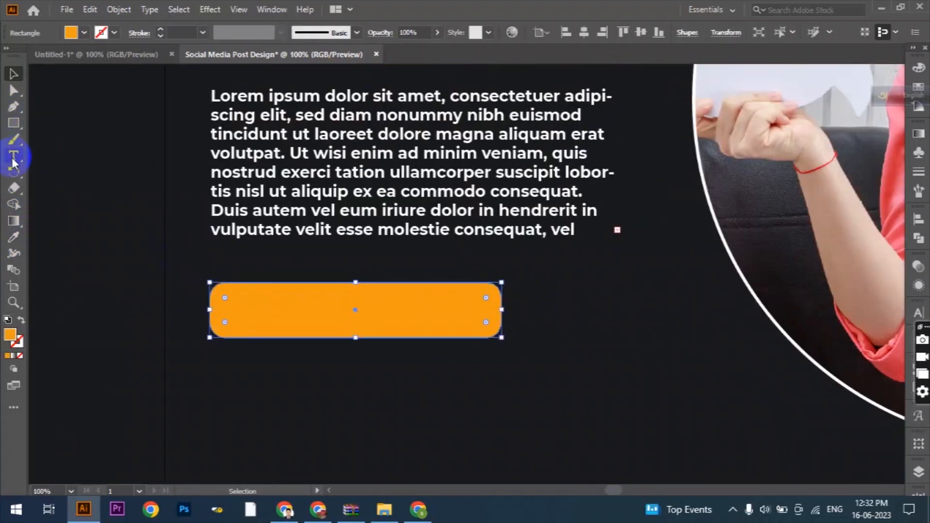
scroll(252, 325, "down", 2)
left_click(301, 357)
type("CONTACT US")
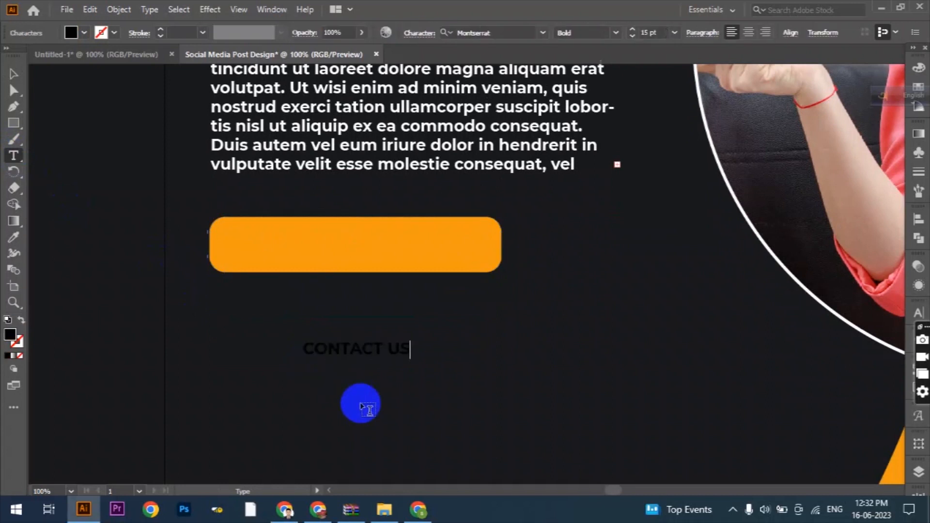
left_click(13, 73)
left_click_drag(333, 353, 260, 248)
left_click_drag(337, 248, 440, 247)
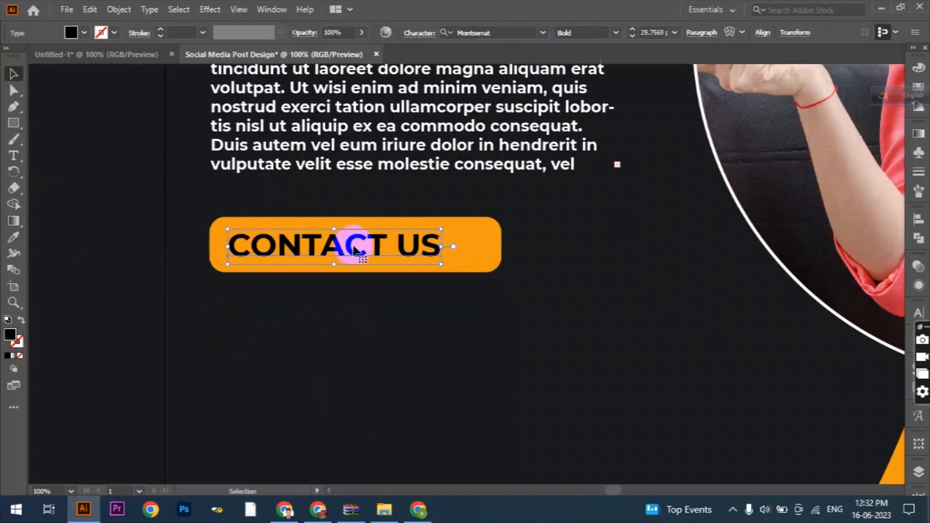
- Create a 3-point star with radii 25 px and 50 px, then shrink it into a right-pointing triangle beside "CONTACT US"
scroll(480, 252, "up", 1)
left_click_drag(14, 123, 67, 176)
left_click(465, 376)
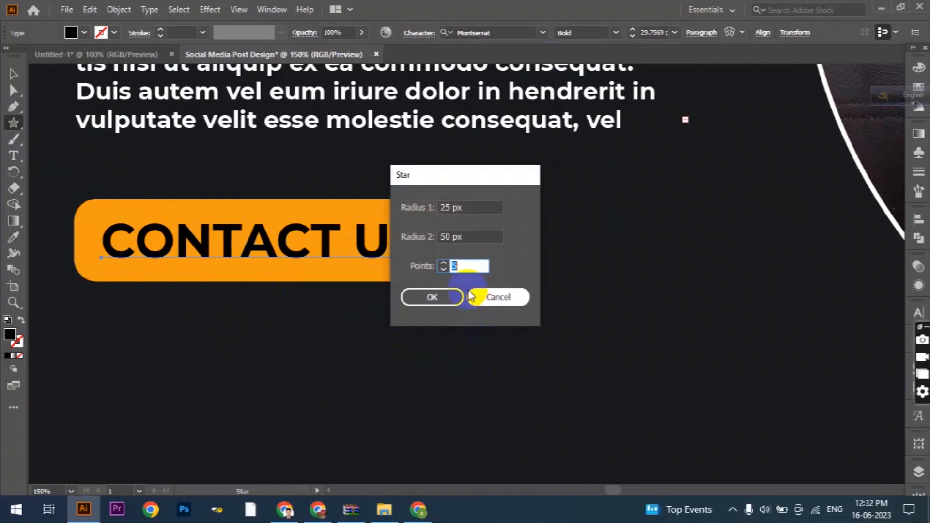
type("3")
left_click(432, 297)
left_click(13, 74)
left_click_drag(537, 336, 397, 382)
left_click_drag(426, 428, 464, 240)
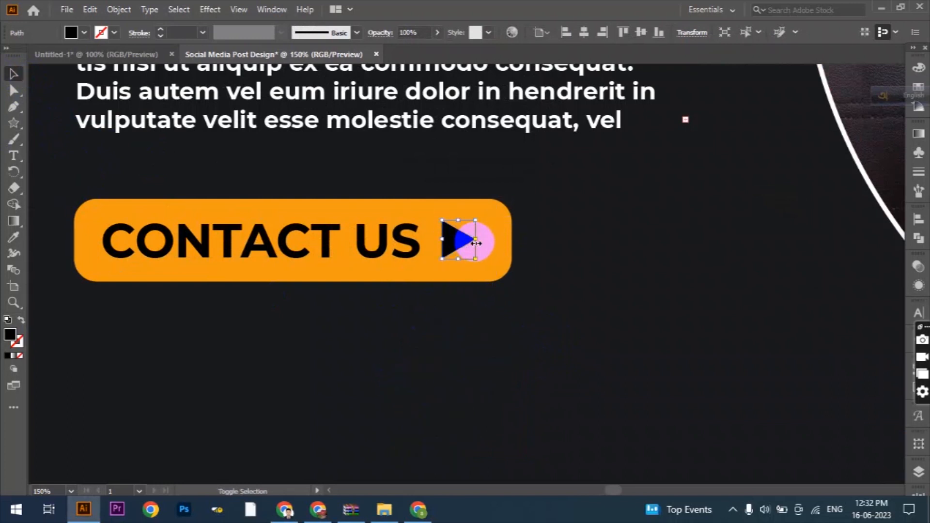
- Vertically centre the orange button, triangle and "CONTACT US" text on each other, and nudge the text down slightly
left_click(417, 206, "shift")
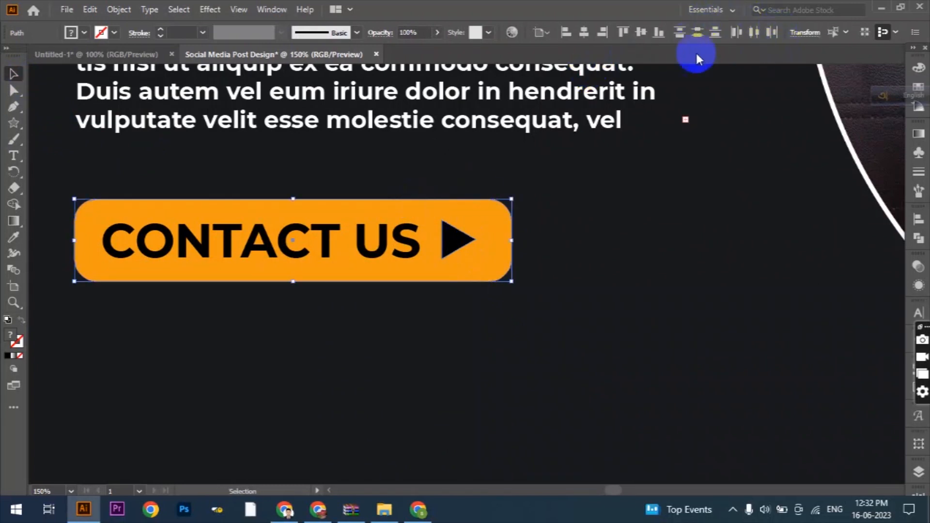
left_click(551, 32)
left_click(559, 52)
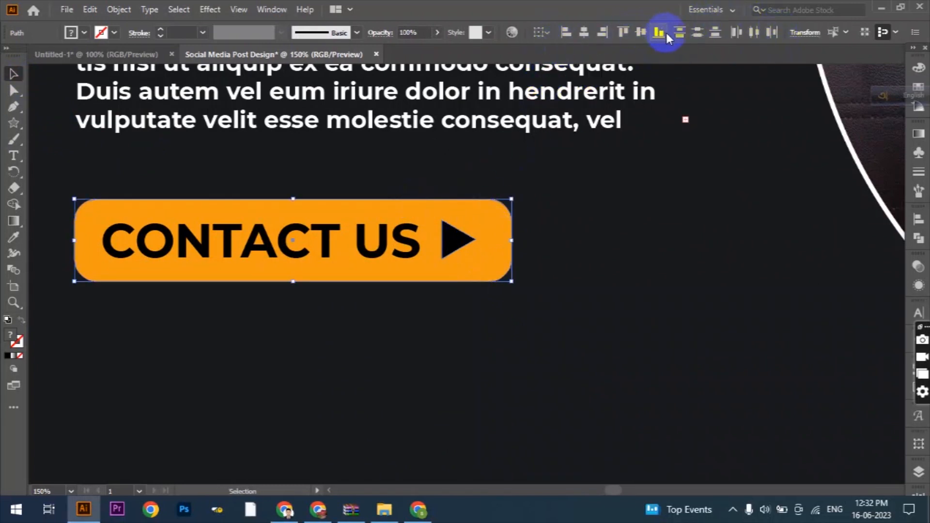
left_click(377, 240, "shift")
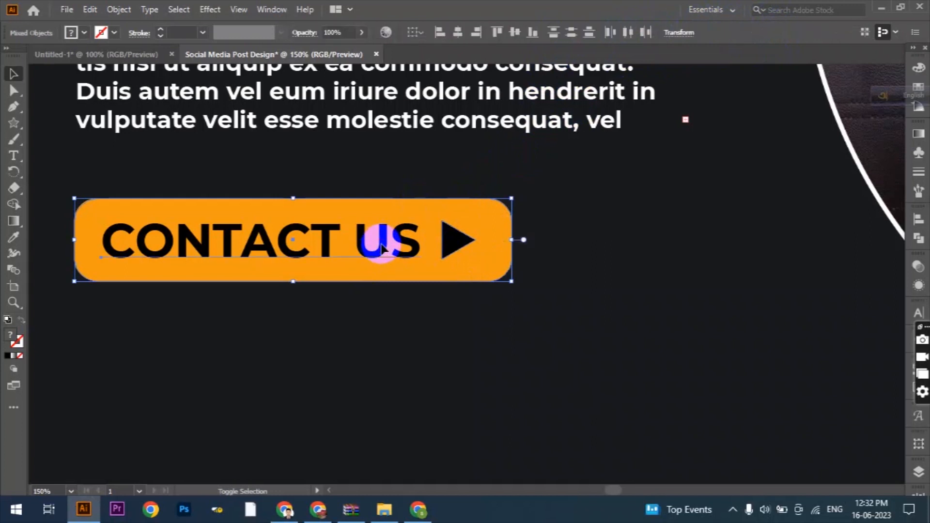
left_click(516, 35)
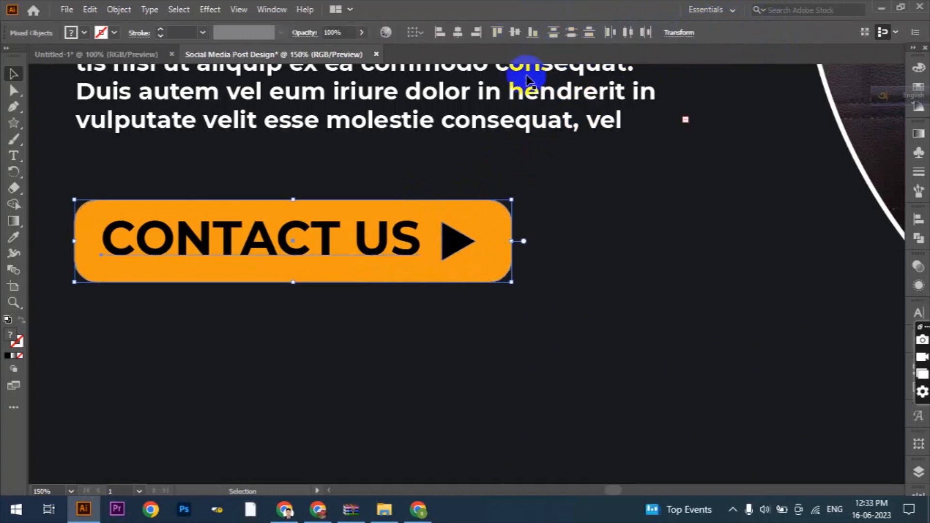
left_click(383, 251)
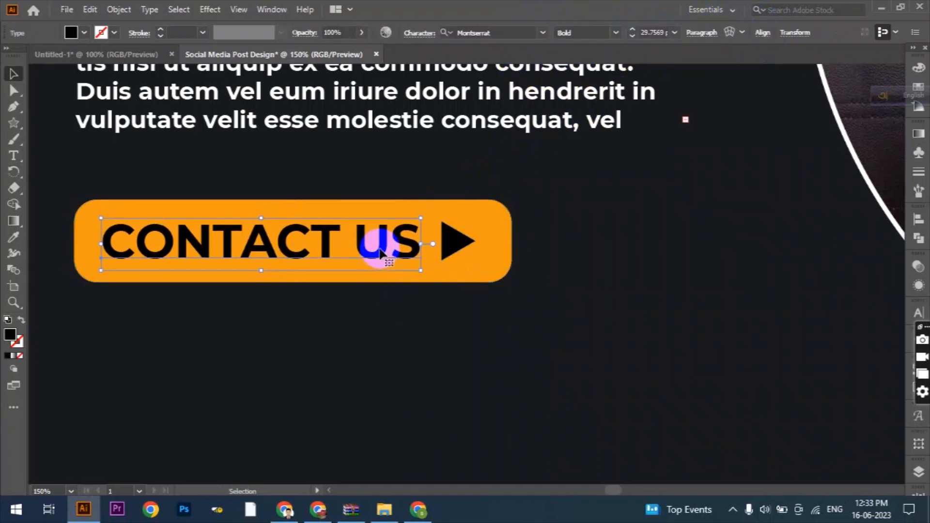
scroll(416, 294, "down", 3)
scroll(485, 350, "down", 1)
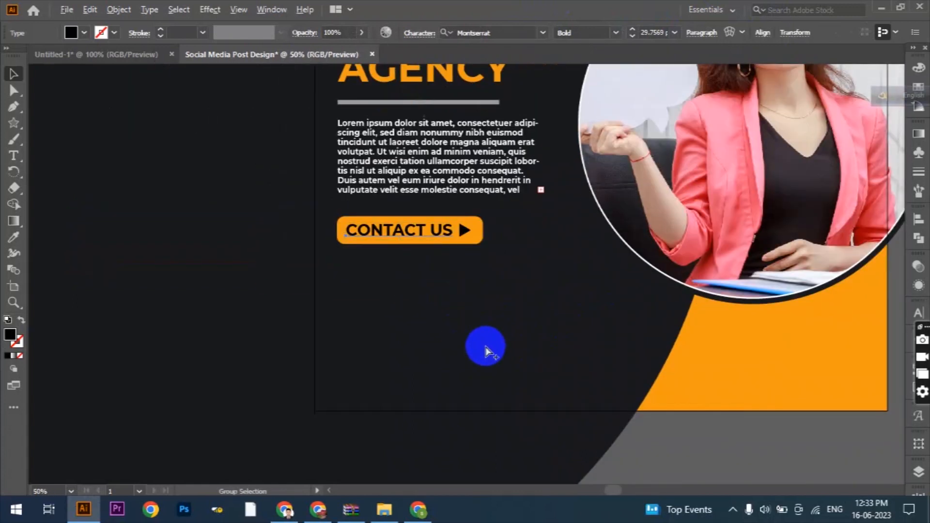
scroll(484, 347, "up", 1)
left_click(14, 156)
left_click(289, 316)
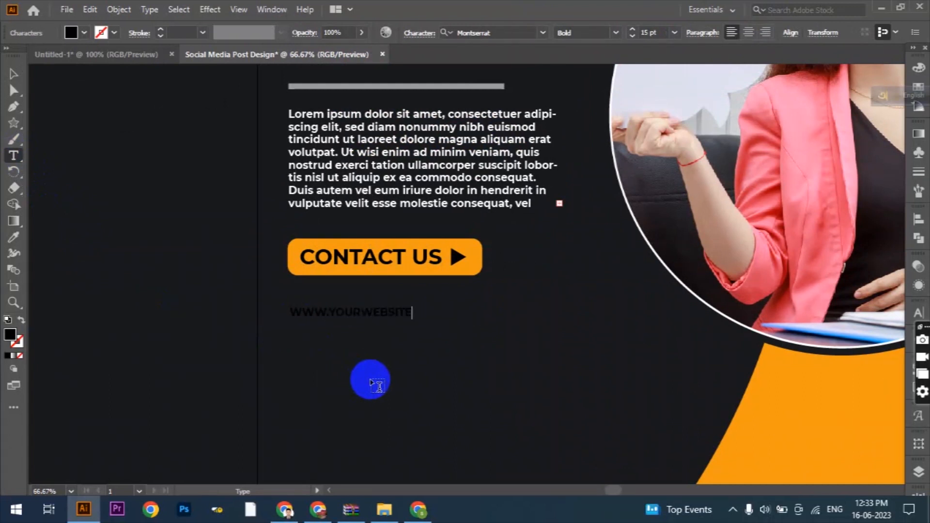
left_click(13, 73)
left_click(72, 32)
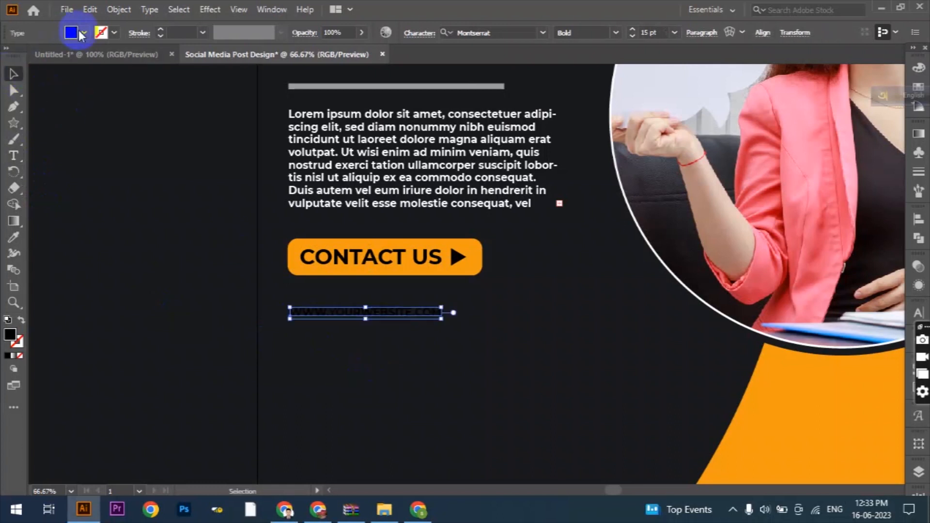
left_click(28, 56)
left_click_drag(443, 309, 616, 355)
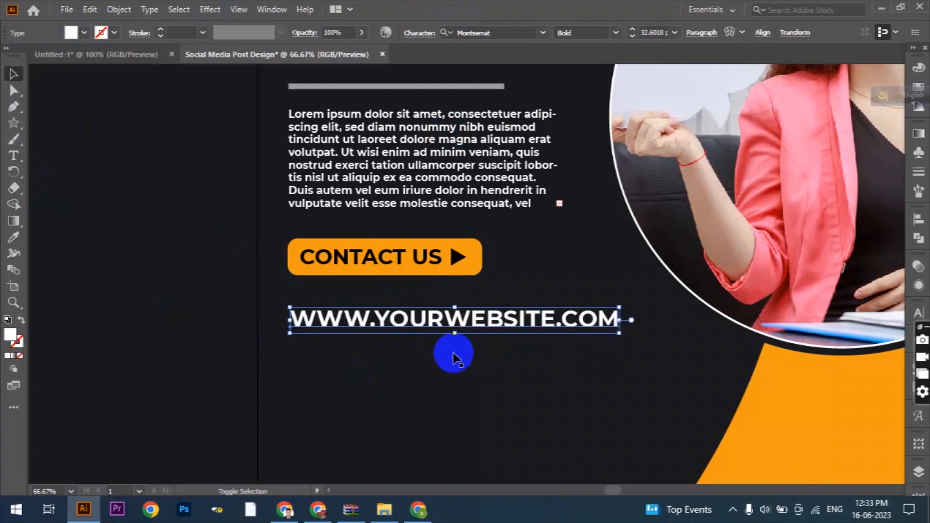
- Change the website text to Montserrat Regular and move it down near the artboard's bottom edge
scroll(421, 326, "down", 2)
scroll(421, 326, "down", 1, "alt")
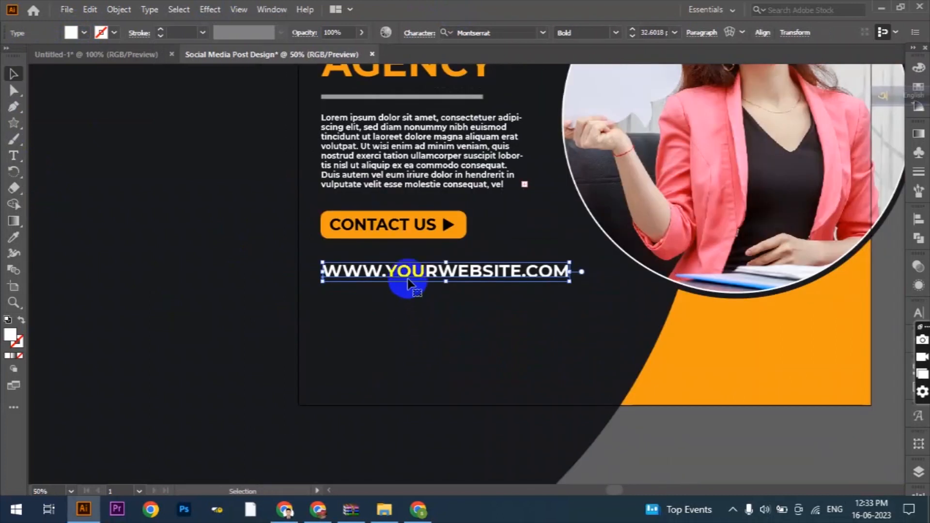
left_click(616, 33)
left_click(588, 136)
left_click_drag(444, 280, 426, 365)
- Draw a 4 px white dot below the contact button and duplicate it every 30 px into a horizontal row of 16 dots
scroll(477, 336, "up", 1, "alt")
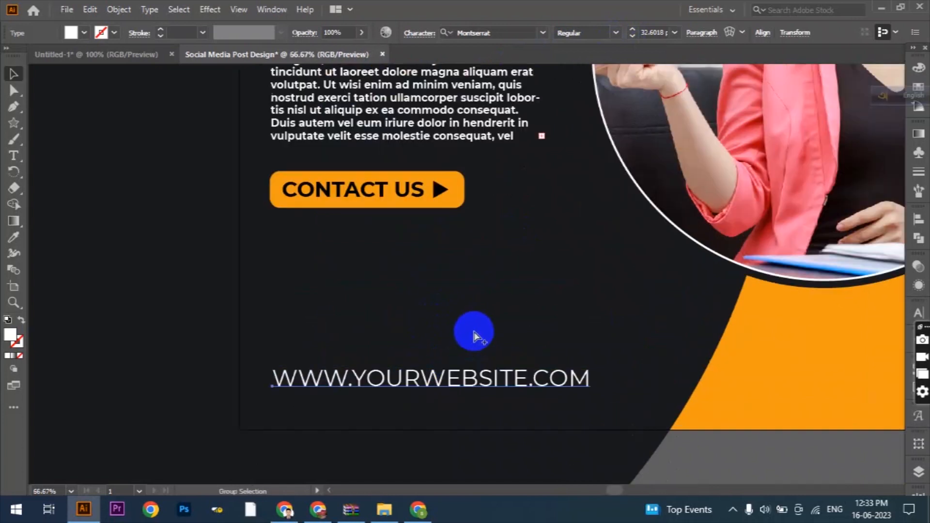
scroll(473, 334, "up", 1, "alt")
left_click_drag(18, 115, 49, 139)
left_click_drag(166, 187, 173, 195)
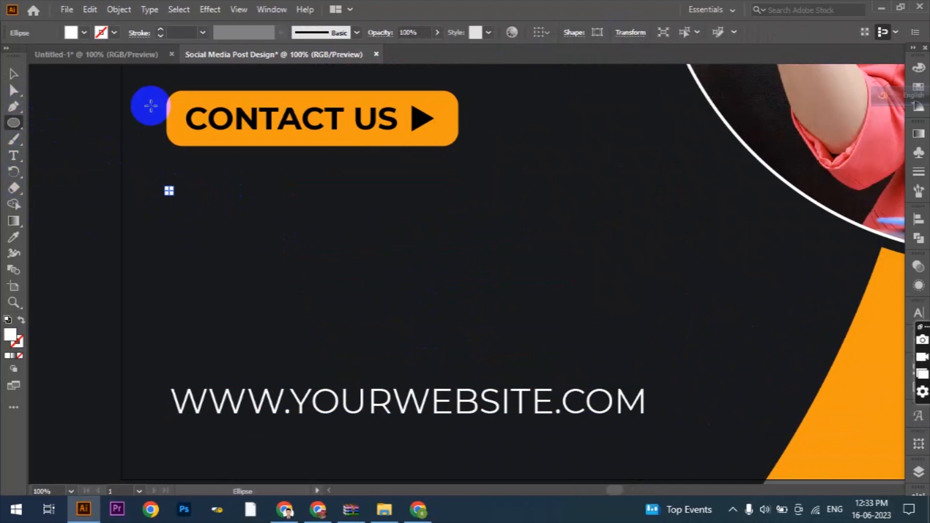
left_click(18, 71)
scroll(130, 184, "up", 1, "alt")
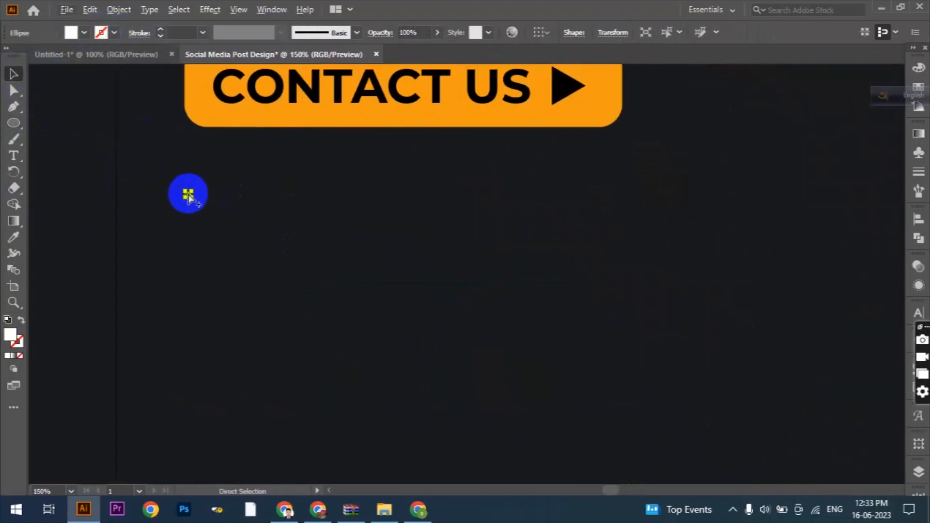
scroll(188, 195, "up", 2, "alt")
left_click_drag(183, 199, 278, 210)
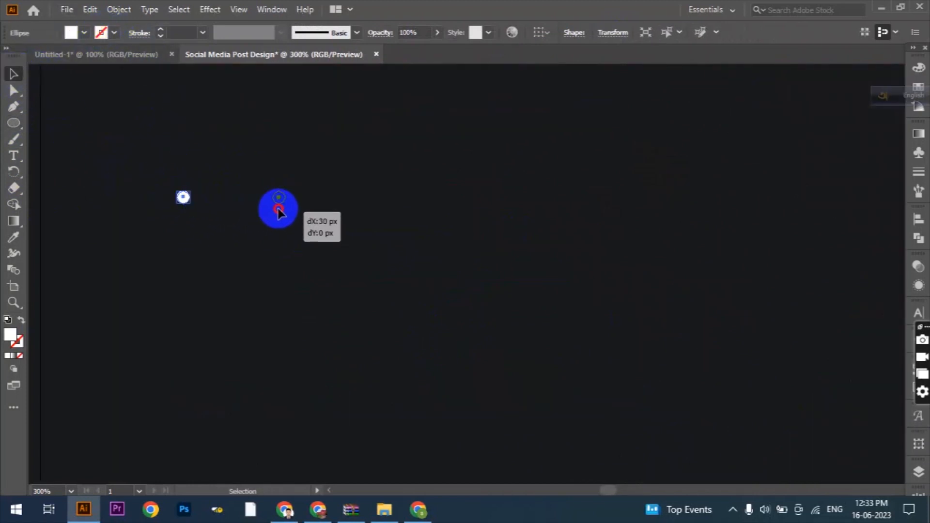
scroll(278, 213, "down", 4, "alt")
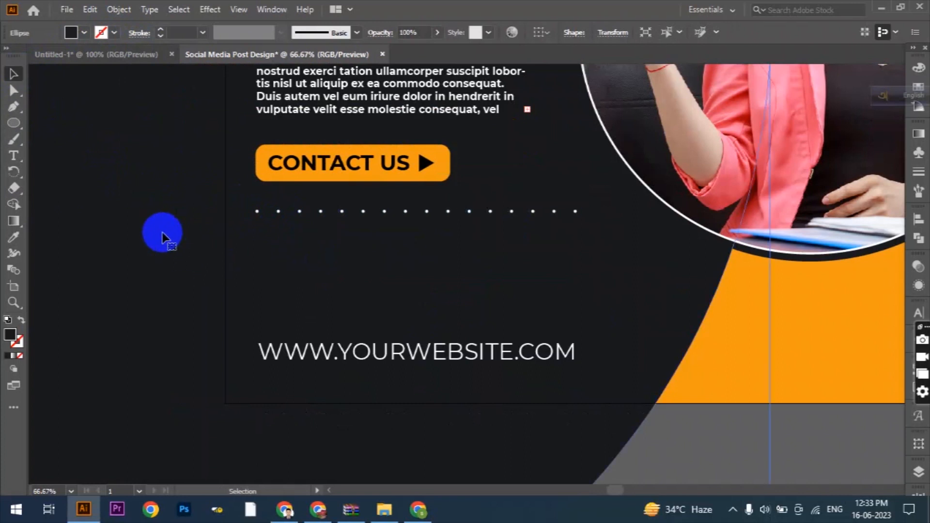
- Lock the large dark background circle and the orange background
key("ctrl+2")
left_click(247, 261)
key("ctrl+2")
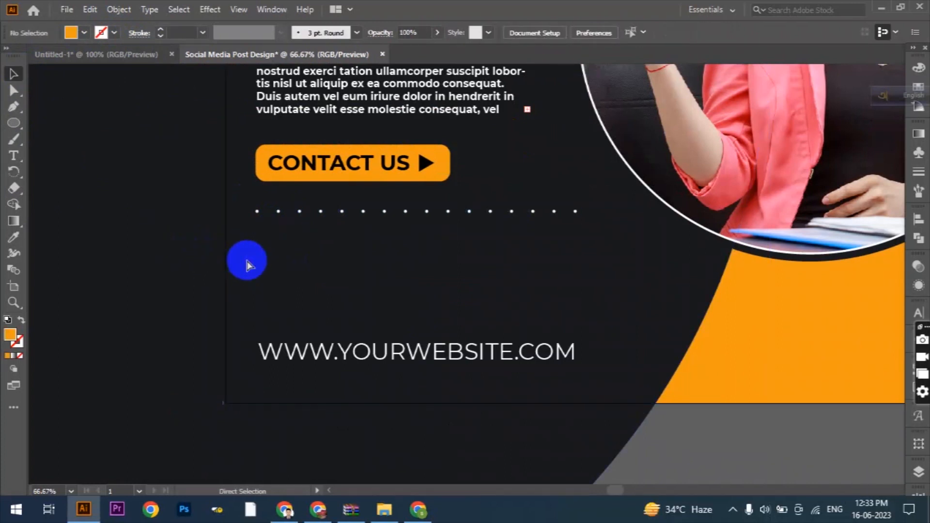
- Group the row of dots and duplicate it downward repeatedly at even spacing to form an eleven-row dot grid
left_click_drag(246, 202, 585, 223)
scroll(416, 232, "up", 1, "alt")
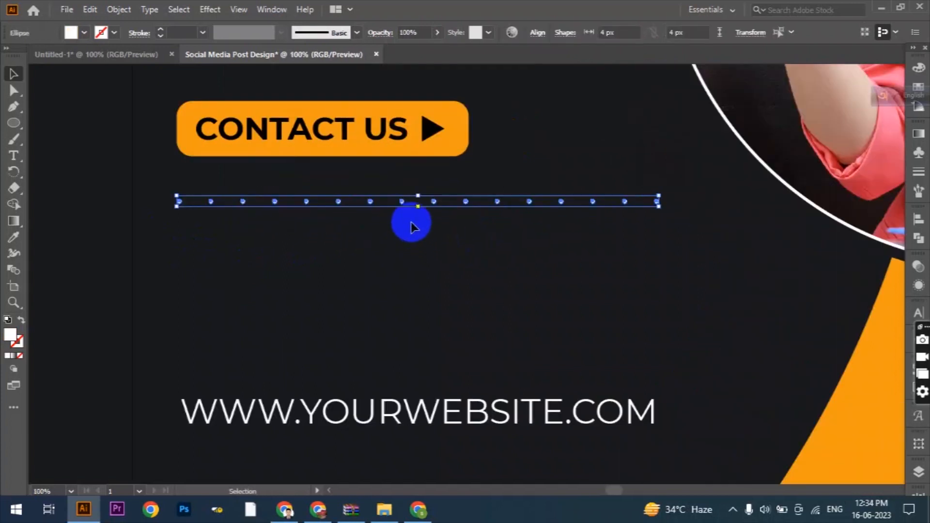
left_click(119, 10)
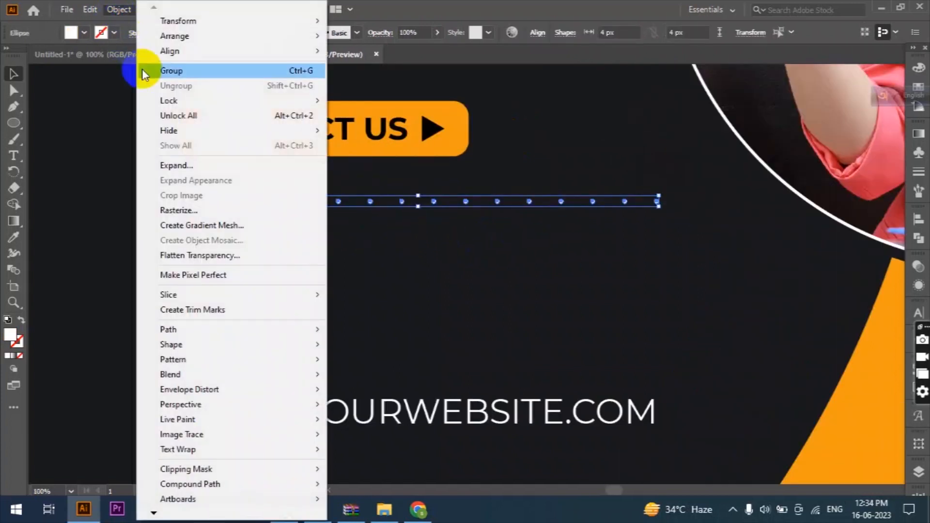
left_click(168, 75)
left_click_drag(371, 205, 370, 222)
key("ctrl+d")
key("ctrl+d")
key("ctrl+d")
key("ctrl+d")
key("ctrl+d")
key("ctrl+d")
key("ctrl+d")
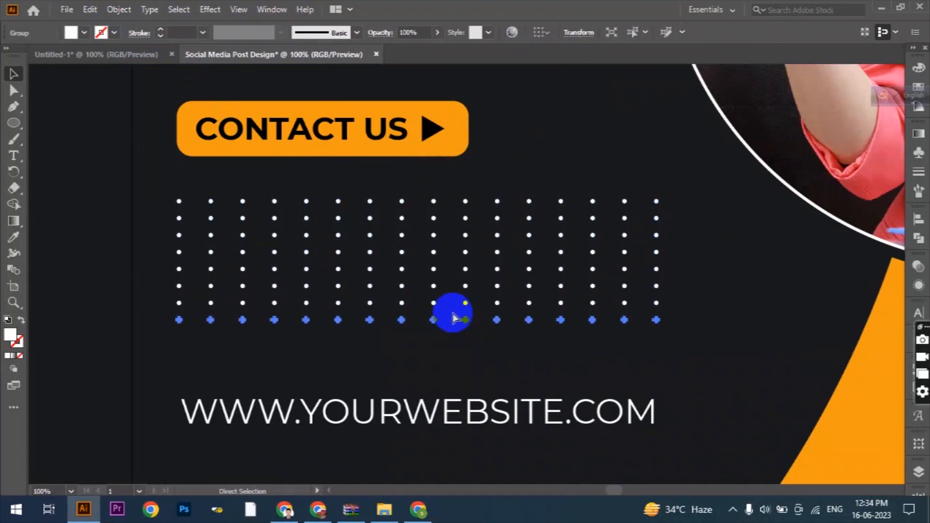
- Group all rows of the dot grid above the website text and set the group's opacity to 50%
scroll(453, 318, "down", 1)
left_click_drag(182, 168, 675, 342)
left_click(250, 384)
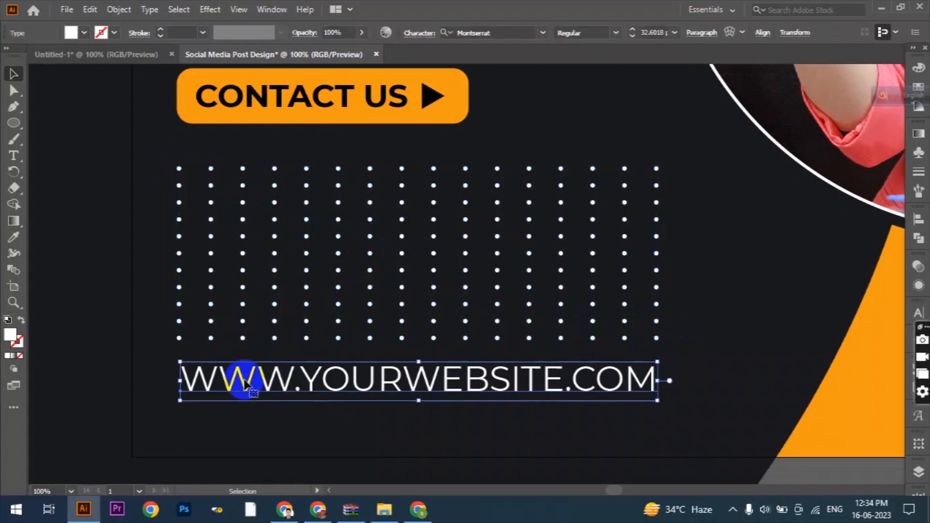
scroll(296, 372, "down", 3)
scroll(326, 354, "up", 4)
scroll(327, 359, "up", 1)
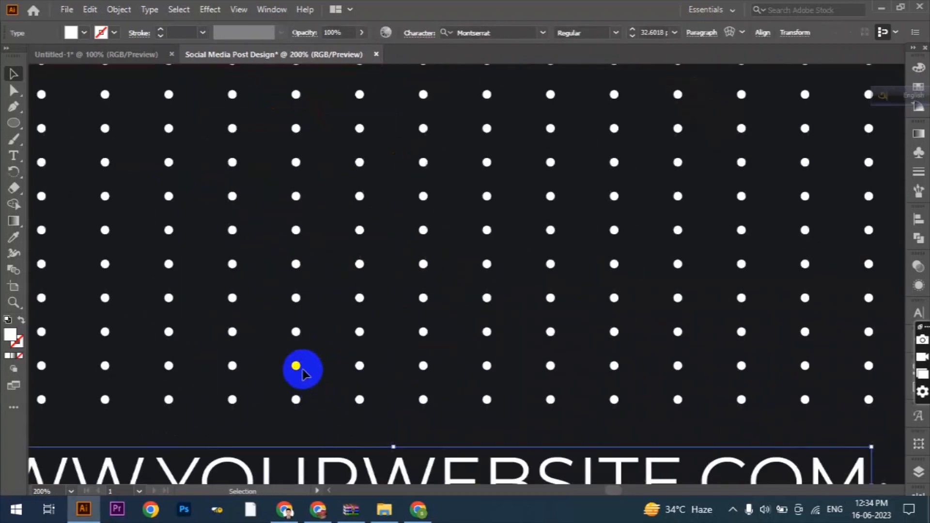
left_click(307, 362)
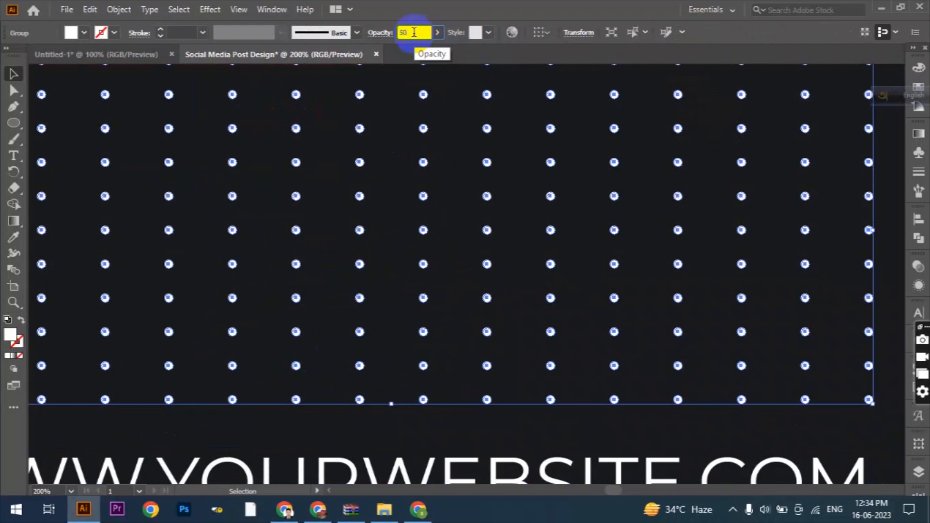
key("Return")
scroll(488, 323, "down", 5)
left_click(202, 310)
scroll(430, 365, "down", 1)
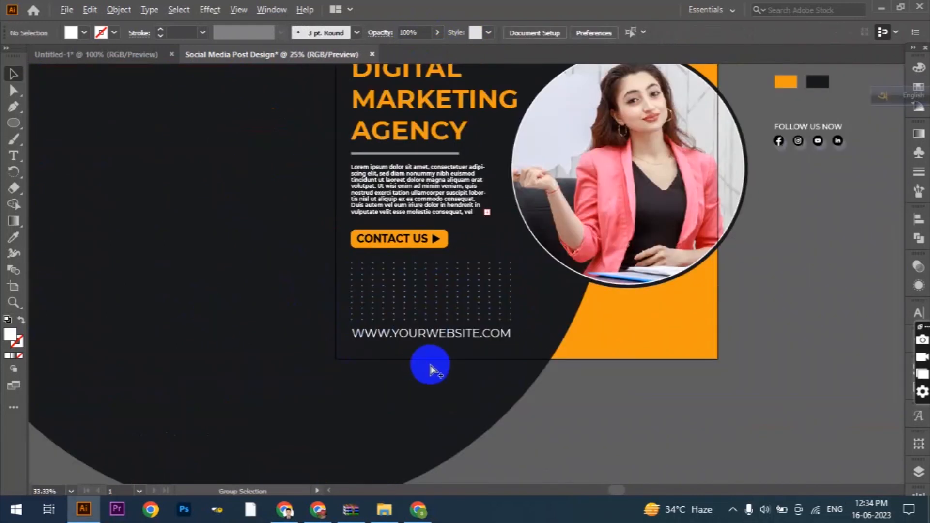
- Move the FOLLOW US NOW block with its social icons onto the lower orange area and bring it to the front
scroll(430, 371, "down", 1)
scroll(749, 194, "up", 1)
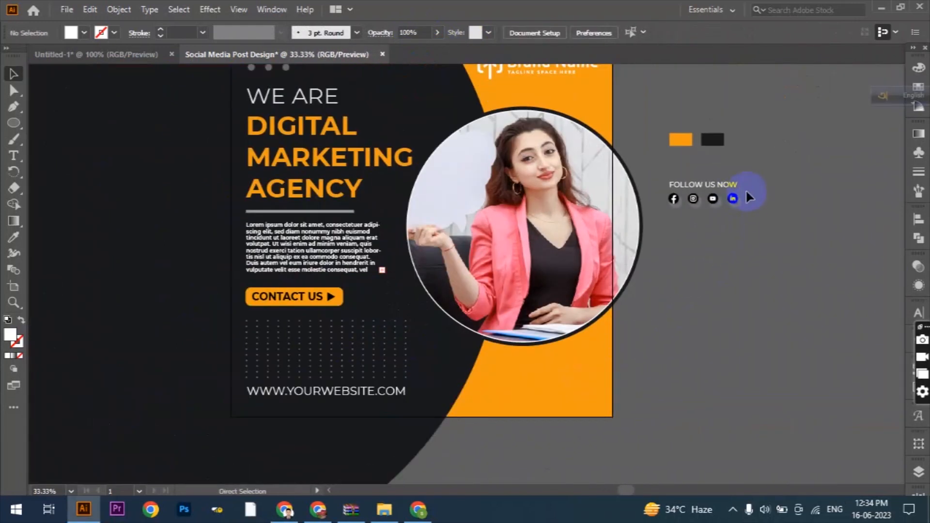
left_click(692, 200)
left_click_drag(534, 390, 534, 391)
right_click(534, 390)
mouse_move(583, 321)
left_click(695, 319)
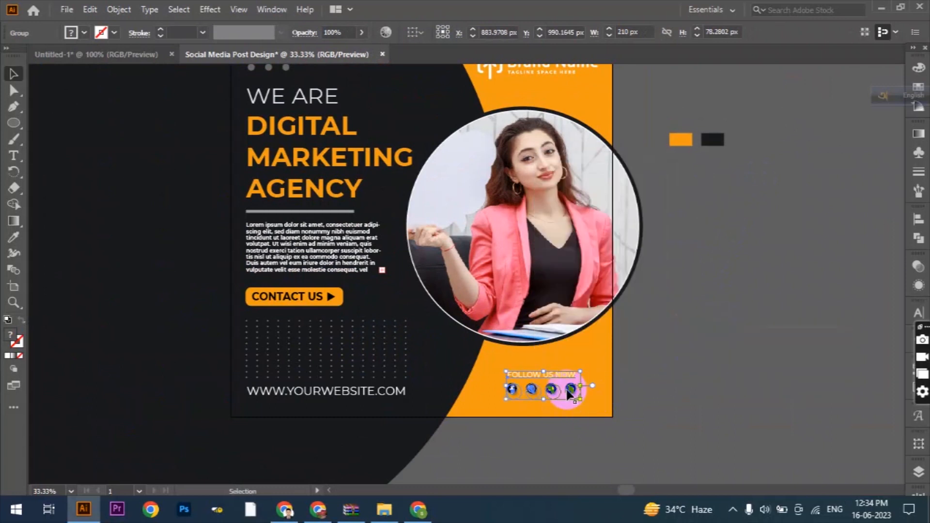
left_click(664, 406)
scroll(665, 406, "down", 1)
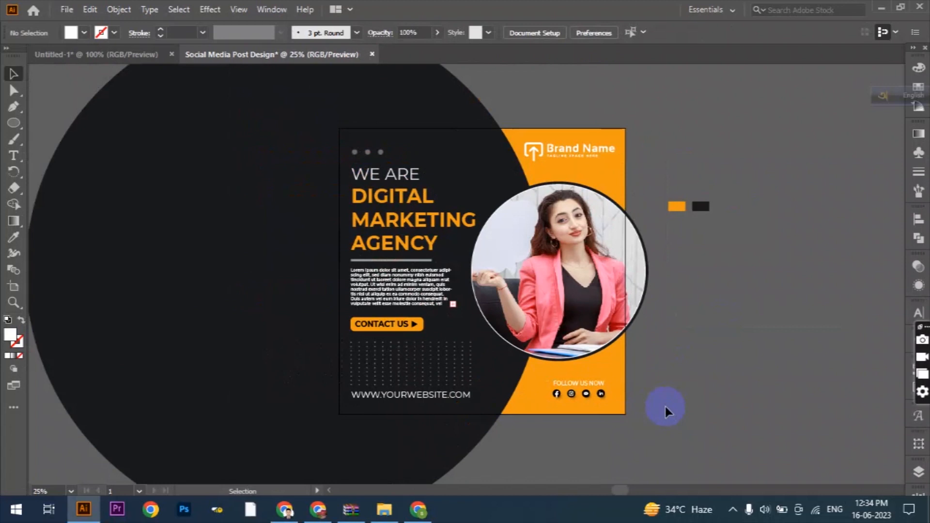
- Draw a white 1080 × 1080 px rectangle over the design
left_click_drag(13, 123, 36, 121)
left_click(268, 230)
type("1080")
key("Tab")
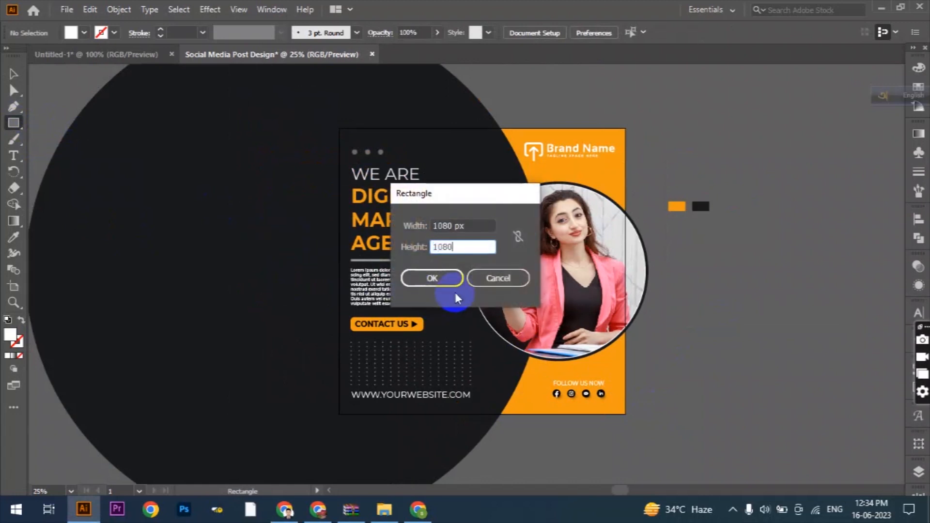
left_click(454, 285)
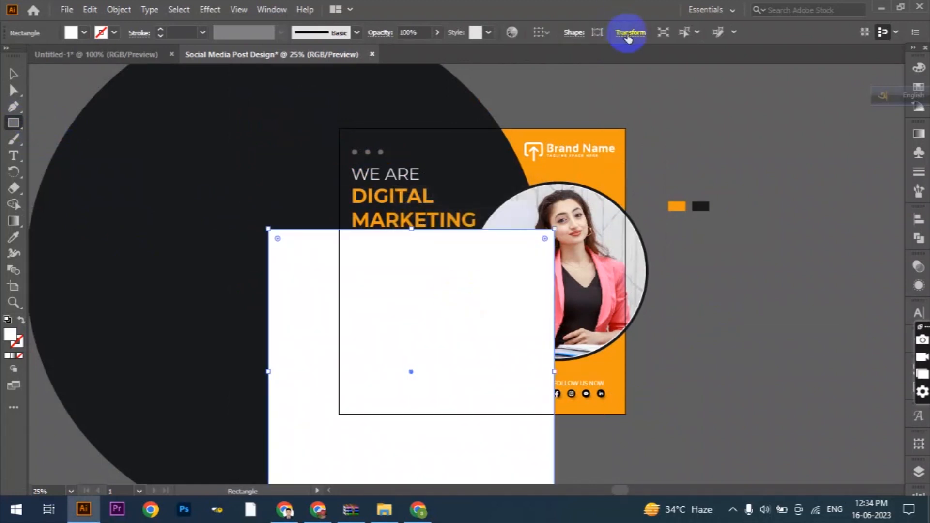
- Set alignment to the artboard and center the white square on it horizontally and vertically
left_click(919, 226)
left_click(882, 330)
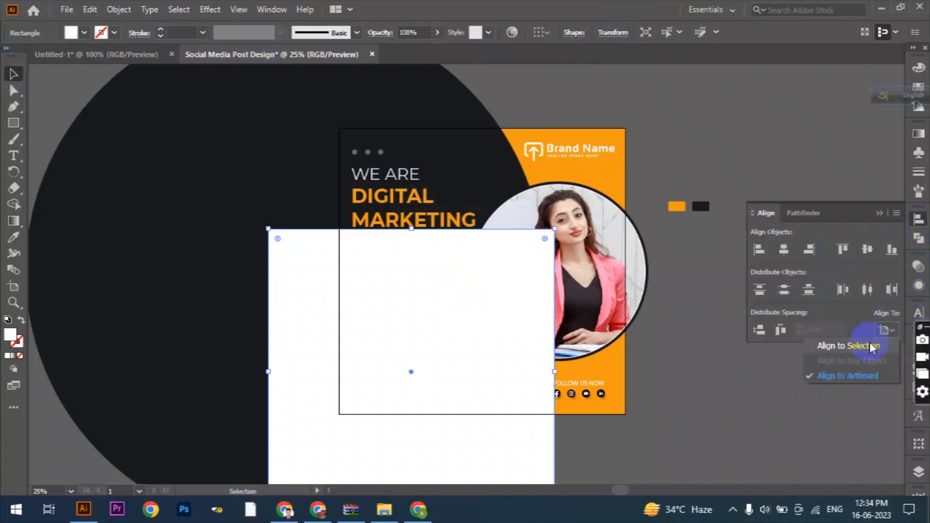
left_click(858, 376)
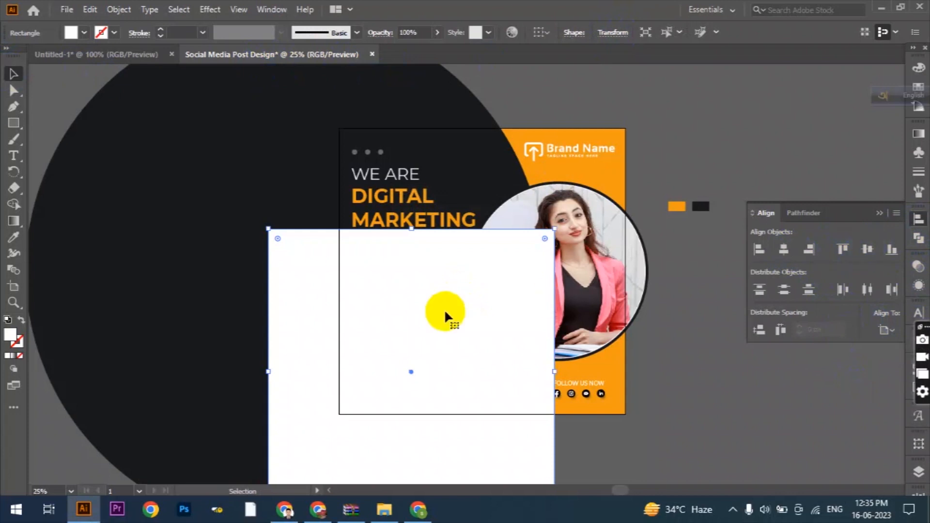
left_click(509, 337)
left_click(886, 330)
left_click(857, 377)
left_click(783, 250)
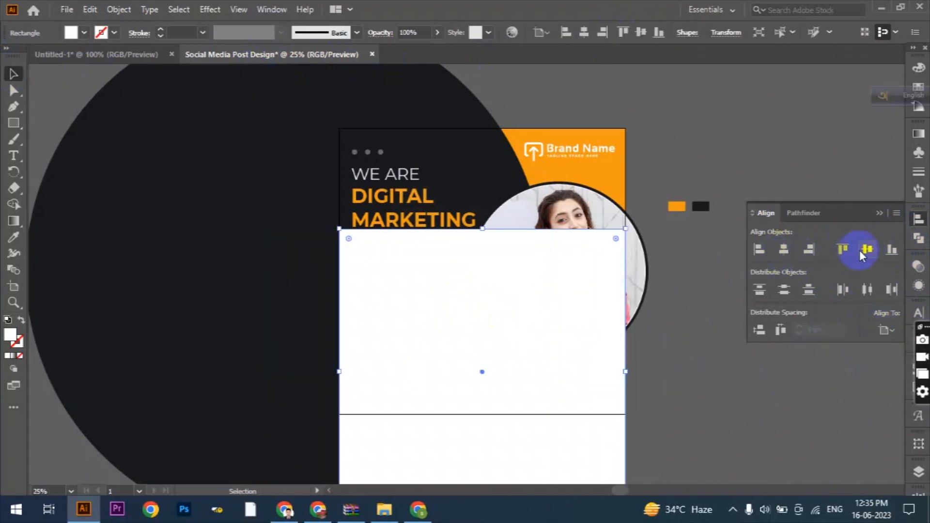
left_click(866, 250)
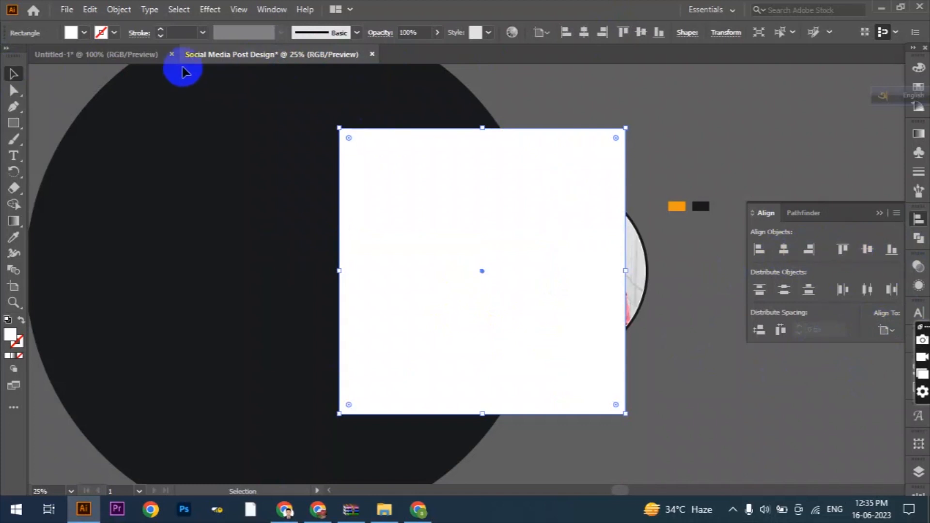
- Offset the white square's path by -61 px with miter joins to create an inset margin square
left_click(118, 9)
mouse_move(194, 331)
left_click(364, 377)
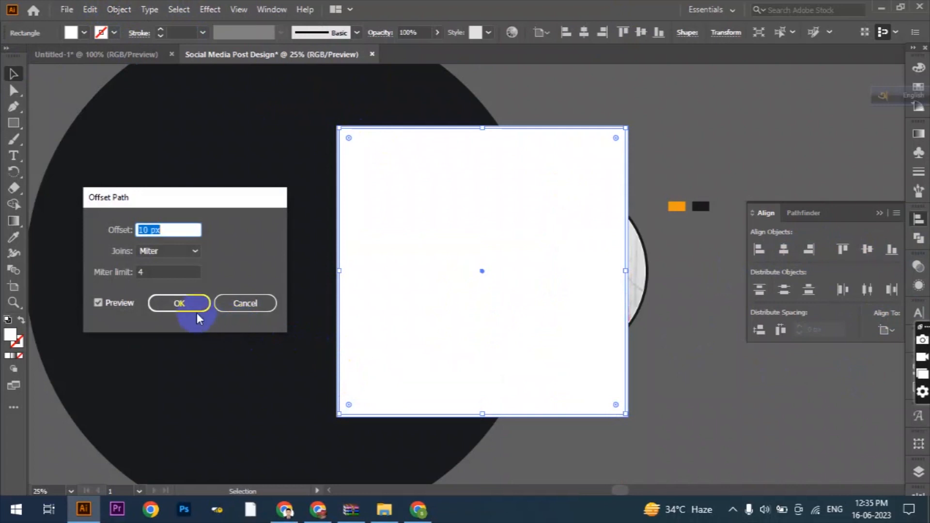
key("Down")
key("Down")
key("Down")
key("Down")
key("Down")
key("Down")
key("Down")
key("Down")
key("Down")
key("Down")
key("Down")
key("Down")
key("Down")
key("Down")
key("Down")
key("Down")
key("Down")
key("Down")
key("Down")
key("Down")
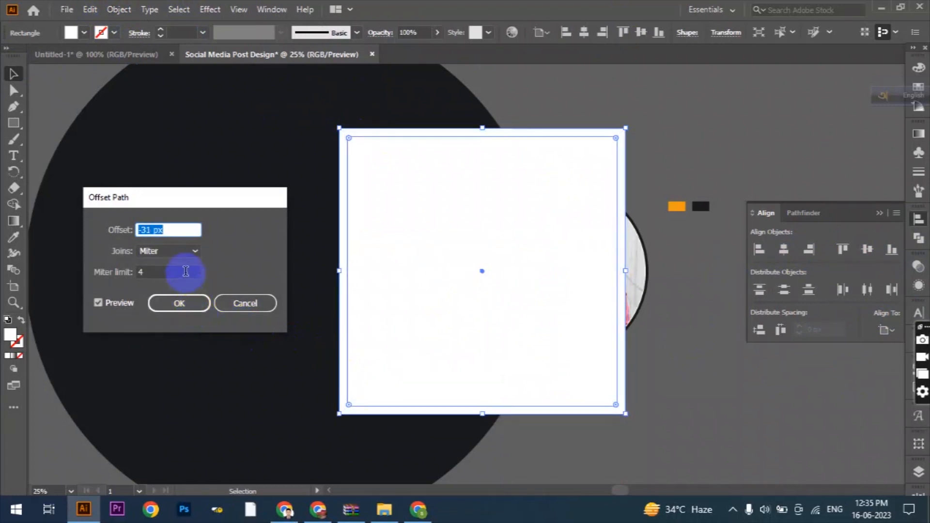
key("Down")
key("Down")
key("Down")
key("Down")
key("Down")
key("Down")
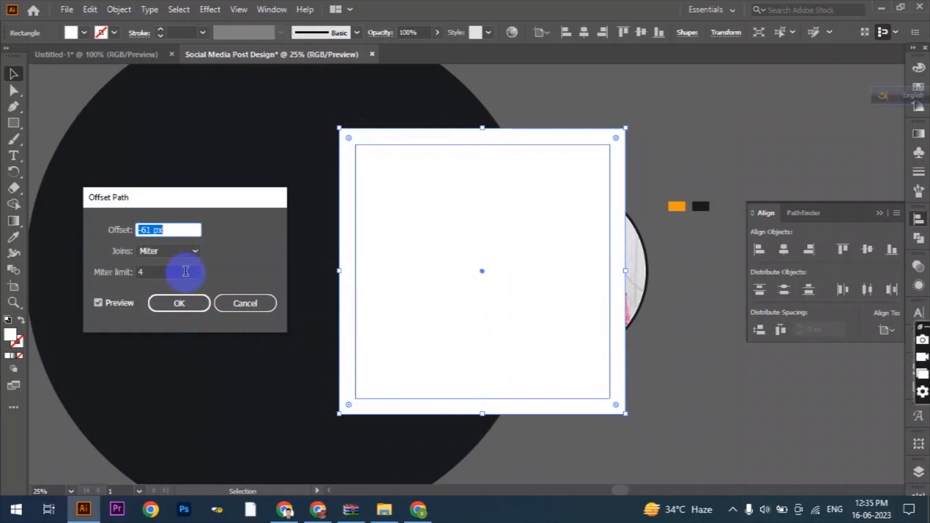
left_click(195, 303)
- Fill the inset margin square with red
left_click(72, 33)
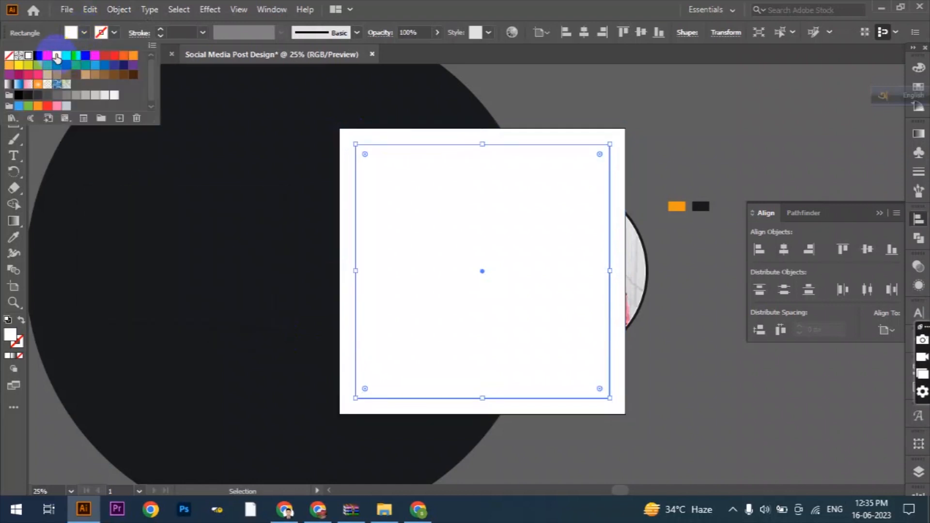
left_click(48, 55)
left_click(546, 56)
- Show the rulers and place four guides along the top, left, bottom and right edges of the red square
scroll(470, 167, "up", 1)
scroll(471, 166, "up", 1)
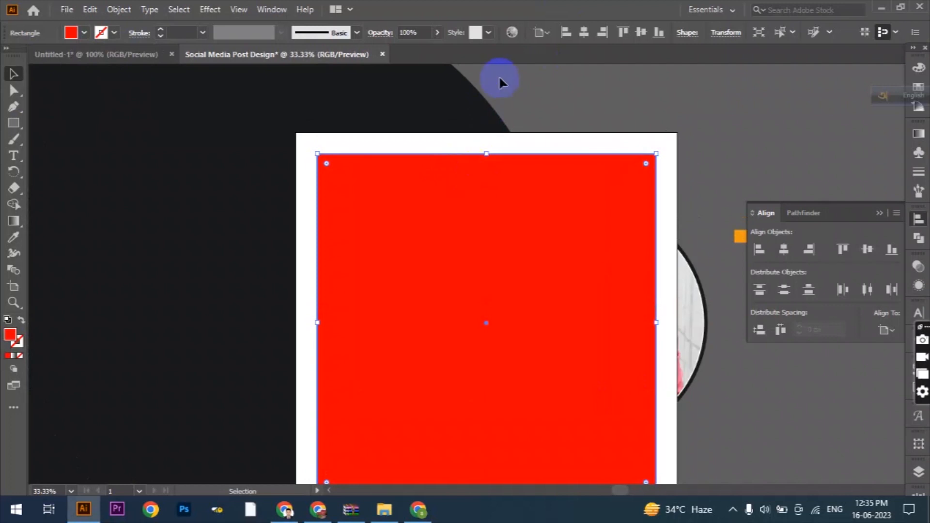
key("ctrl+r")
left_click_drag(513, 71, 499, 152)
scroll(160, 175, "down", 2)
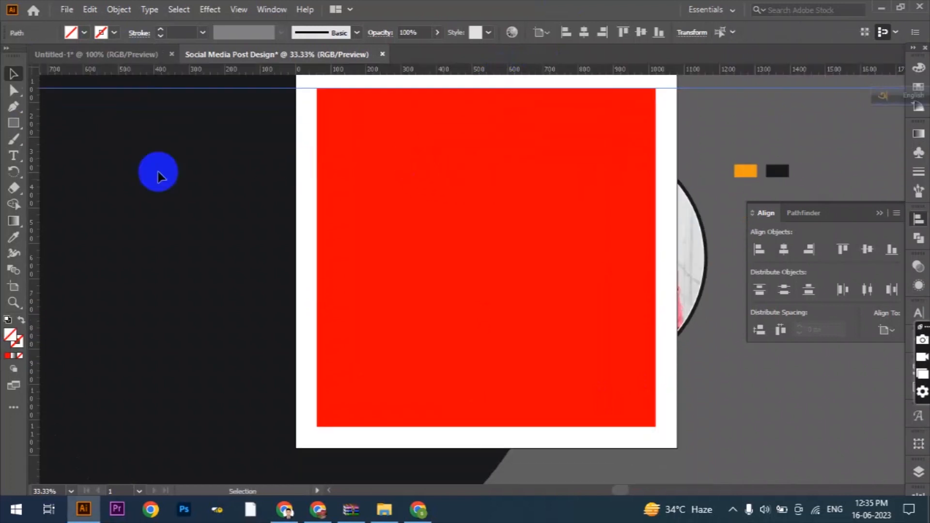
left_click_drag(33, 188, 317, 206)
left_click_drag(409, 88, 440, 427)
left_click_drag(33, 255, 656, 343)
- Delete the red inset square and the white square, keeping the four margin guides
scroll(649, 349, "up", 1)
left_click(569, 280)
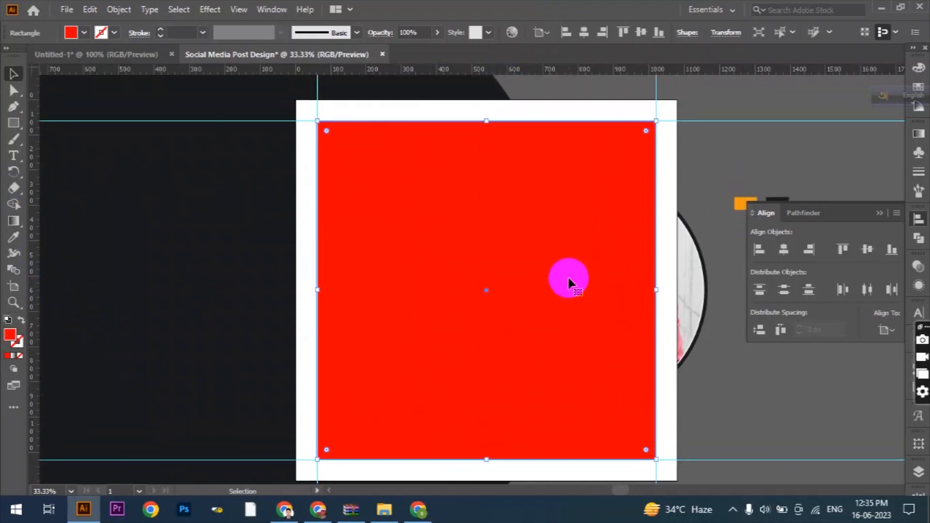
key("Delete")
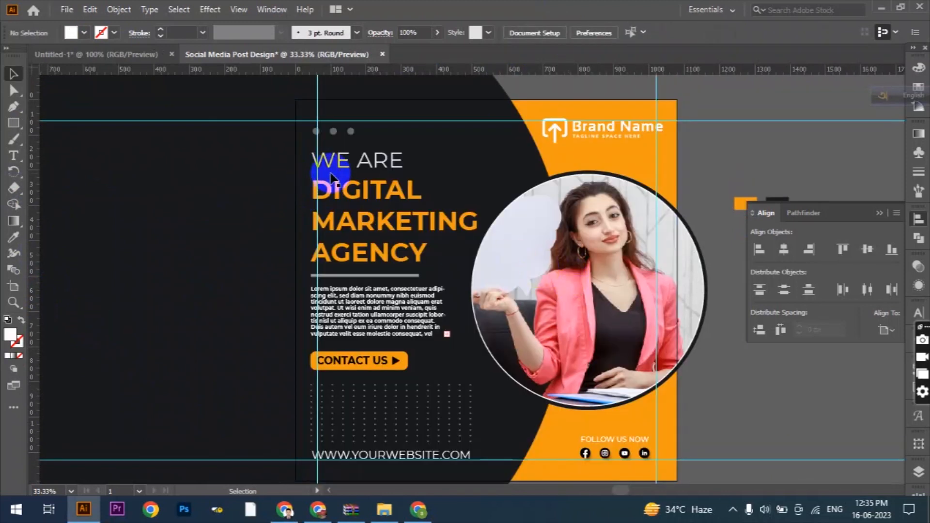
- Shift the headline and the three decorative dots onto the left margin guide, with the dots against the top guide
scroll(332, 177, "up", 1)
left_click(323, 88)
left_click(331, 135, "shift")
left_click_drag(332, 135, 340, 136)
scroll(340, 145, "up", 3)
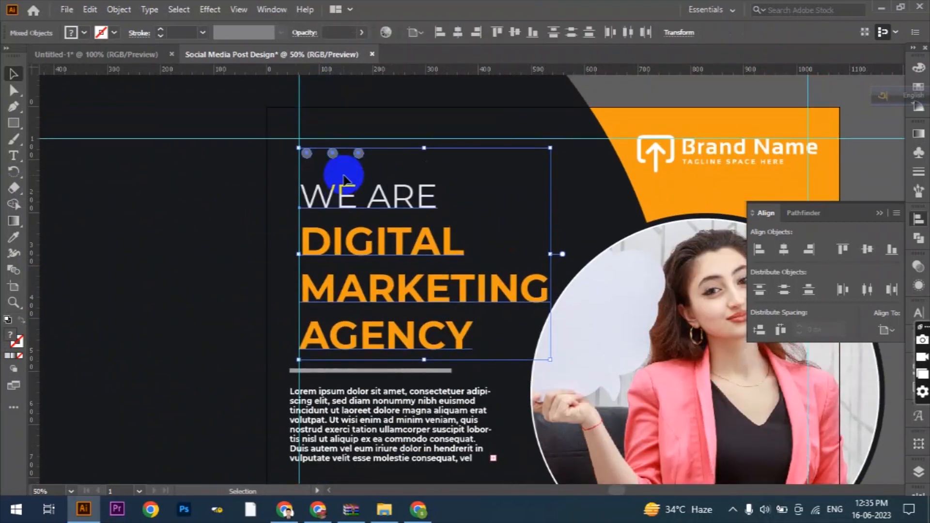
scroll(343, 180, "up", 4)
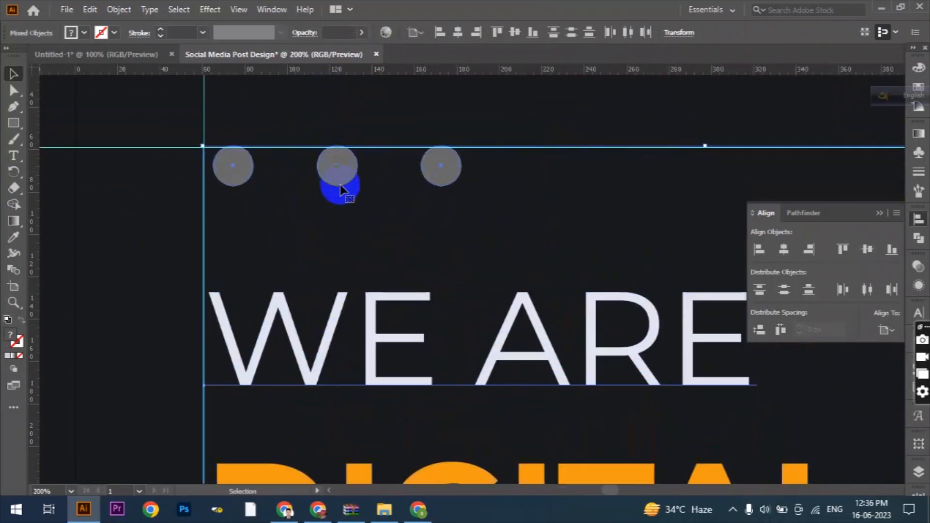
left_click(233, 170)
scroll(247, 189, "down", 2)
scroll(291, 290, "down", 3)
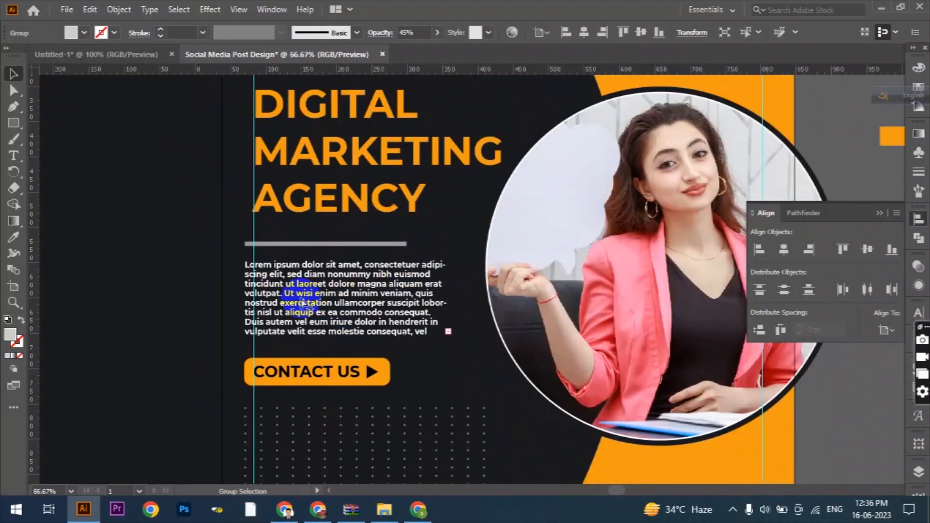
- Move the divider line and the body text right onto the left margin guide
left_click(300, 295)
left_click(311, 227, "shift")
key("shift+Right")
key("shift+Right")
scroll(313, 233, "down", 3)
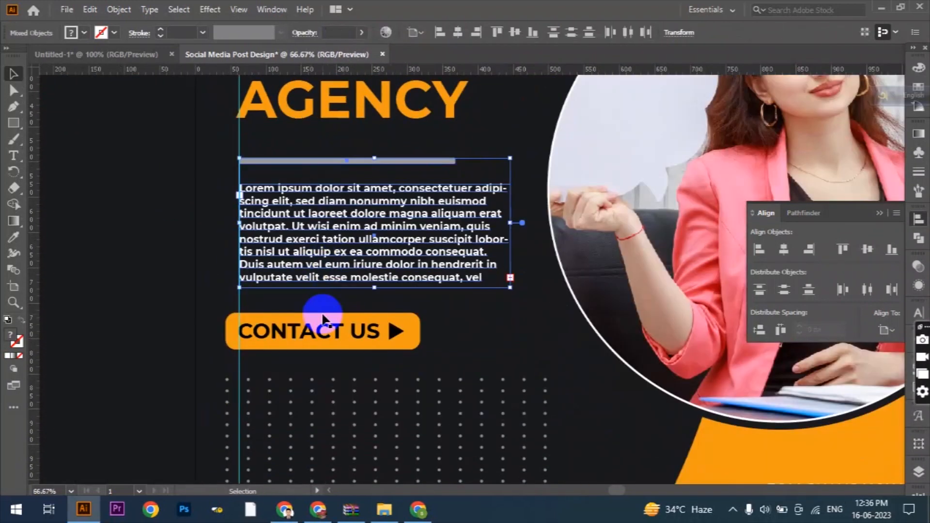
- Group the CONTACT US text, its arrow and the orange button background
scroll(324, 317, "down", 2)
left_click(395, 285)
left_click(362, 286, "shift")
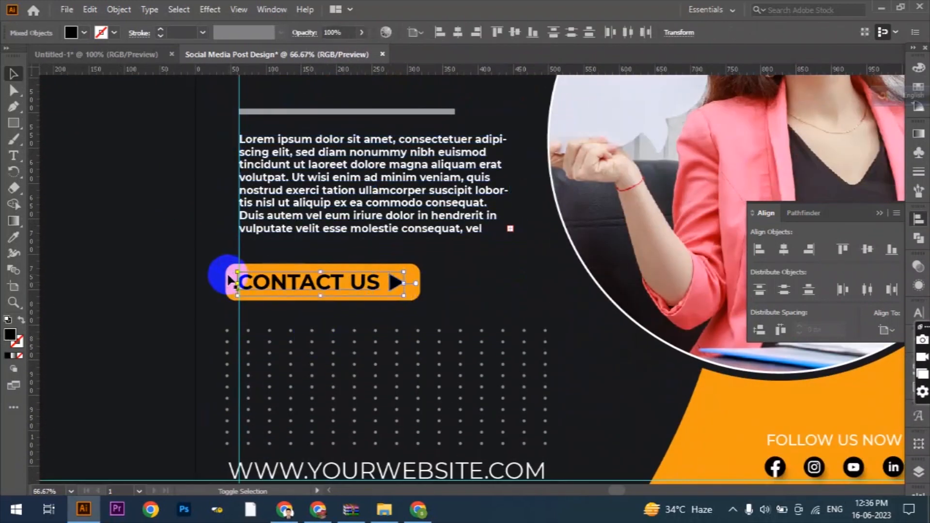
scroll(418, 286, "up", 2)
left_click(417, 297, "shift")
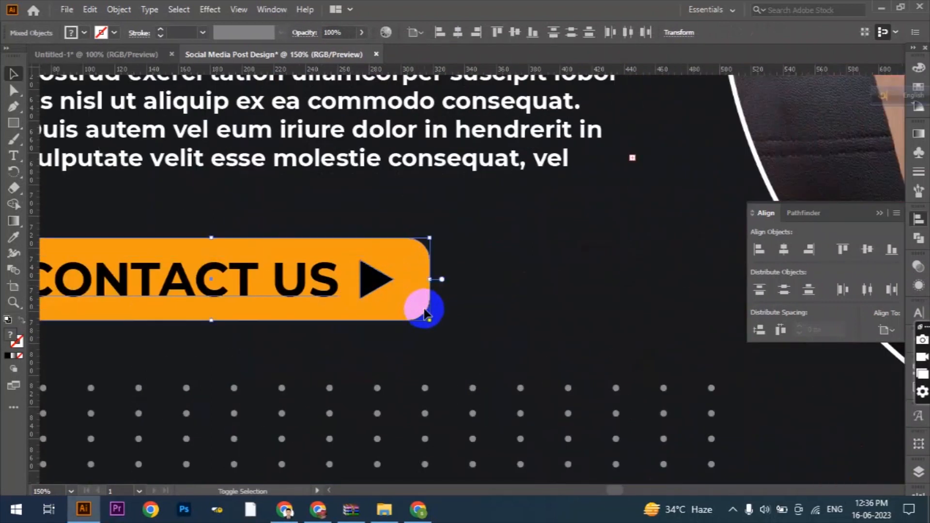
left_click(119, 9)
left_click(167, 70)
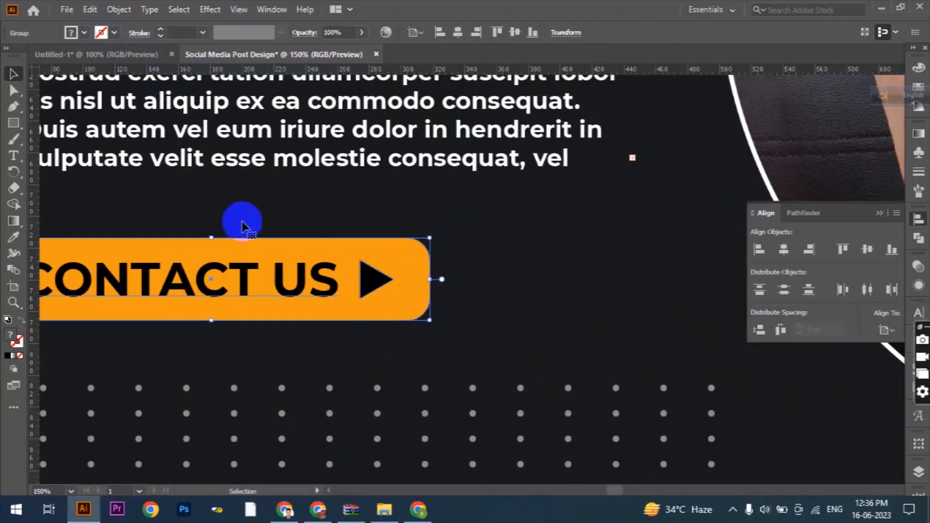
- Nudge the grouped contact button right onto the left margin guide
scroll(546, 311, "down", 2)
scroll(318, 297, "up", 1)
key("Right")
key("Right")
key("Right")
key("Right")
key("Right")
key("Right")
key("Right")
key("Right")
key("Right")
key("Right")
key("Right")
key("Right")
key("Right")
key("Right")
key("Right")
key("Right")
- Nudge the dot grid and the website text right onto the left margin guide
scroll(305, 305, "down", 3)
left_click(334, 320)
key("Right")
key("Right")
key("Right")
key("Right")
key("Right")
key("Right")
key("Right")
key("Right")
key("Right")
key("Right")
key("Right")
key("Right")
key("Right")
key("Right")
key("Right")
key("Right")
scroll(353, 326, "down", 5)
left_click(366, 318)
key("Right")
key("Right")
key("Right")
key("Right")
key("Right")
key("Right")
key("Right")
key("Right")
key("Right")
key("Right")
key("Right")
key("Right")
key("Right")
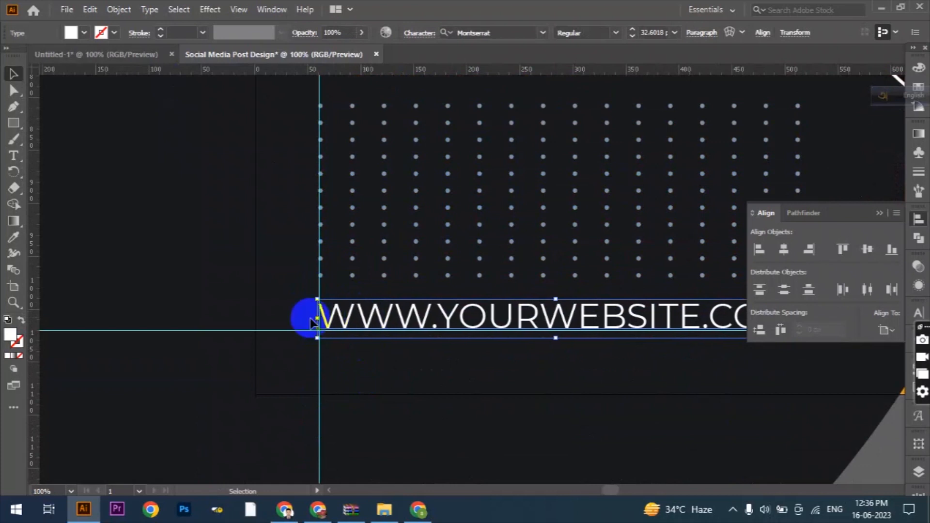
- Fit the FOLLOW US NOW block and its icons into the corner of the bottom and right margin guides
scroll(313, 322, "down", 2)
scroll(483, 339, "up", 1)
left_click(438, 257)
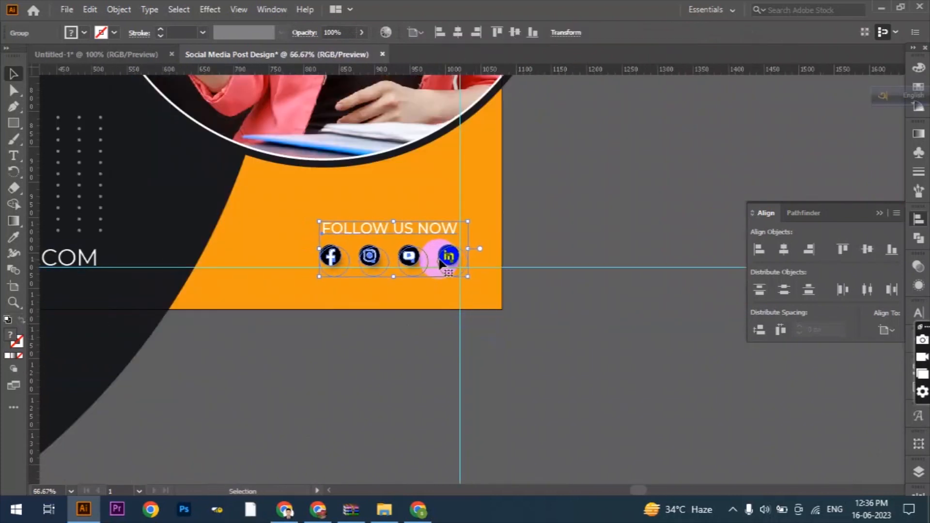
- Move the brand logo down and left and shrink it slightly to fit the corner of the top and right margin guides
scroll(509, 298, "up", 15)
left_click(435, 208)
key("Down")
key("Down")
key("Down")
key("Down")
key("Down")
key("Down")
key("Left")
key("Left")
key("Left")
key("Left")
key("Left")
key("Left")
key("Left")
key("Left")
key("Left")
key("Left")
key("Left")
key("Left")
key("Left")
key("Left")
key("Left")
key("Left")
key("Left")
key("Left")
key("Left")
key("Left")
left_click_drag(219, 218, 239, 218)
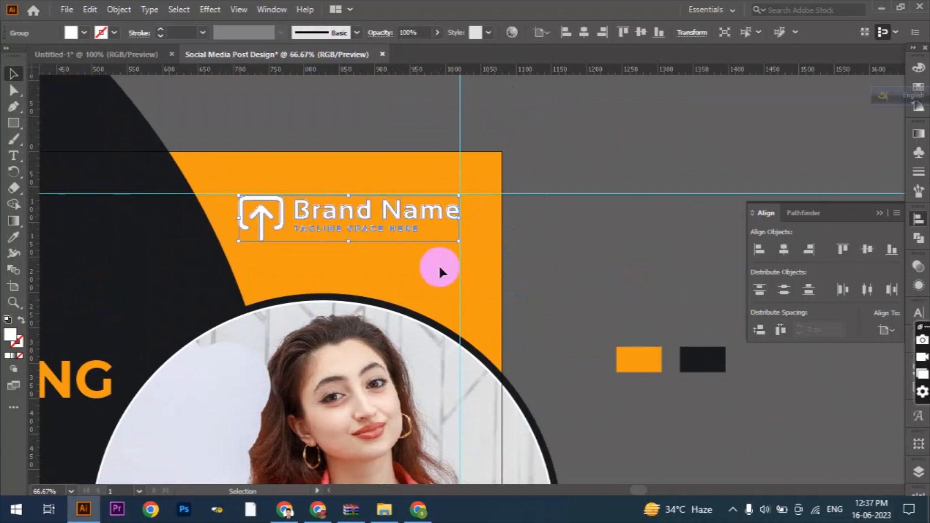
left_click(583, 265)
scroll(583, 265, "down", 3)
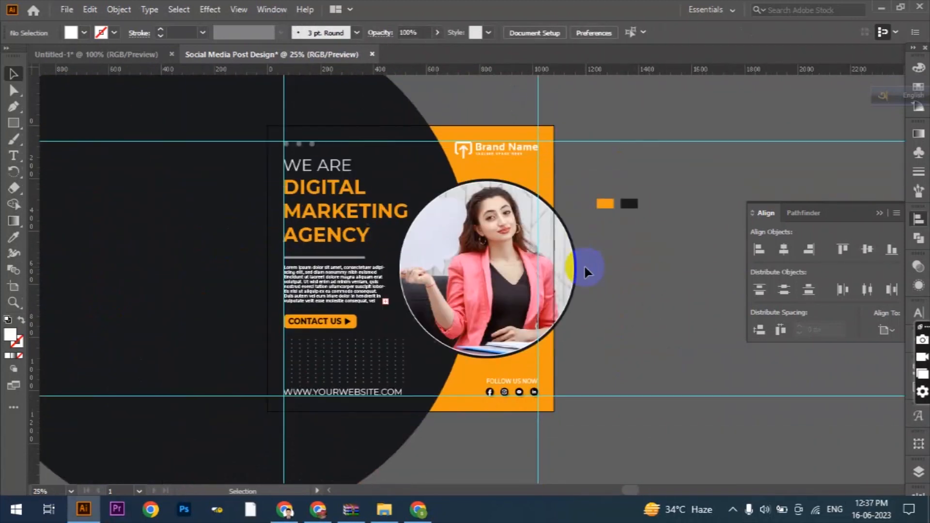
- Unlock the dark circle and orange background, and draw a 1080 × 1080 px white square beside the artboard
left_click(483, 322)
left_click(14, 121)
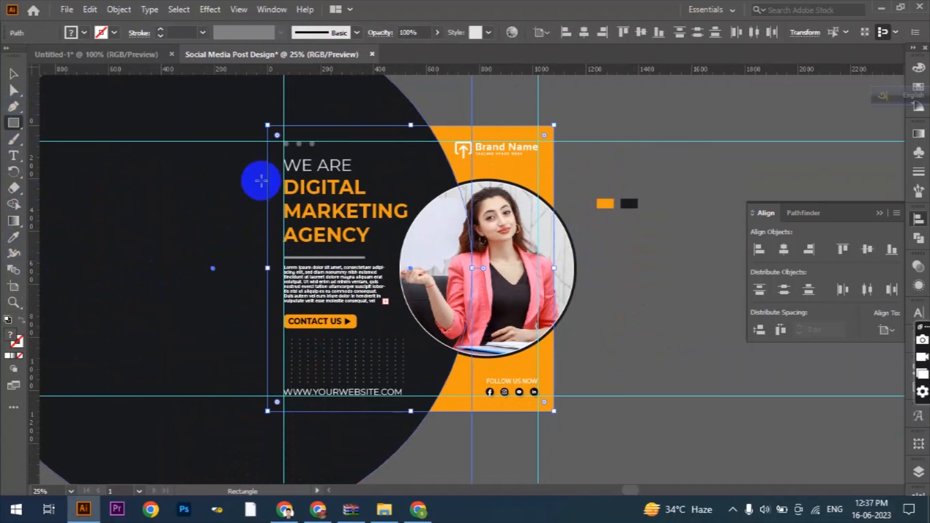
left_click(613, 285)
left_click(430, 275)
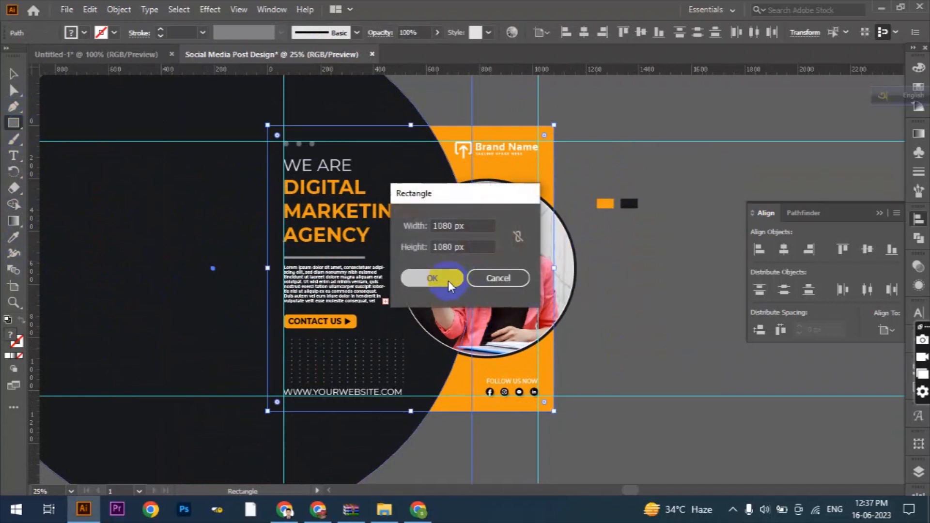
- Center the new white square horizontally and vertically on the artboard
scroll(386, 242, "down", 2)
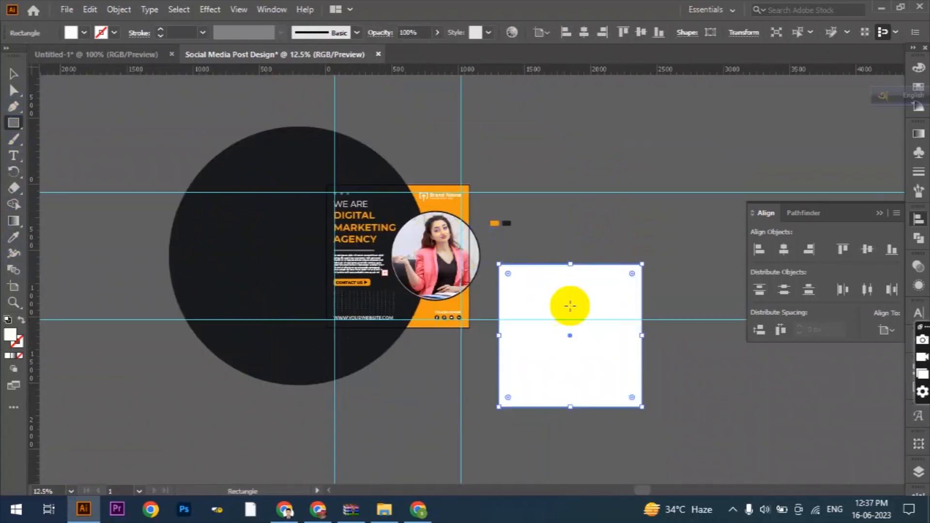
left_click(584, 32)
left_click(638, 34)
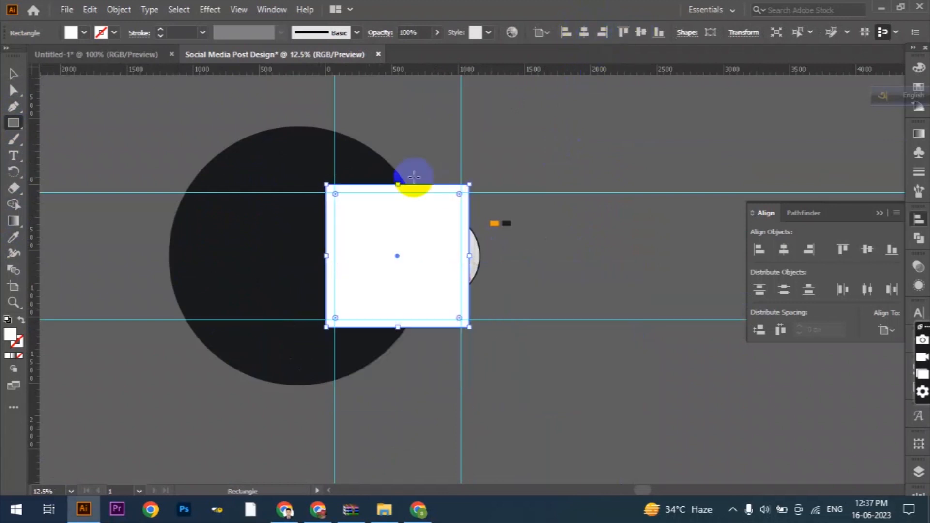
- Select the whole design with the white square on top and make a clipping mask to crop it to the artboard
left_click(13, 74)
left_click_drag(476, 165, 296, 342)
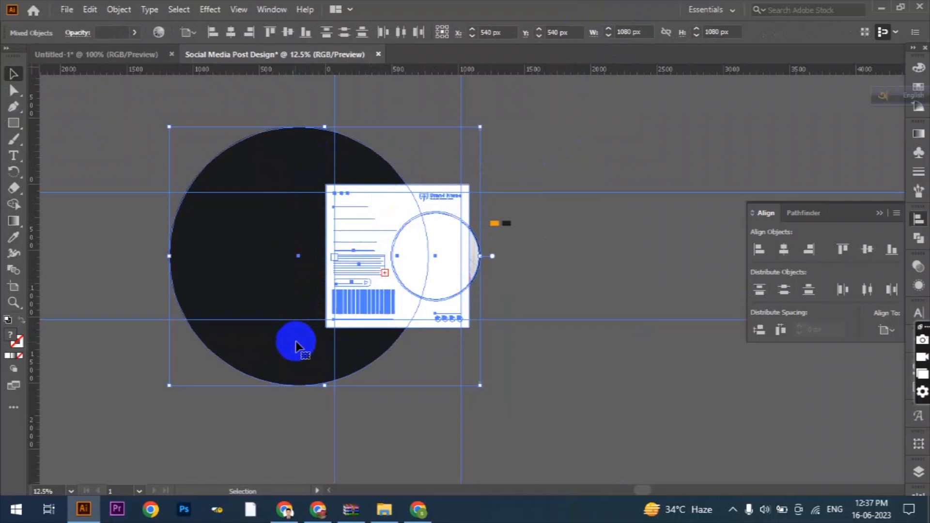
right_click(379, 236)
left_click(430, 353)
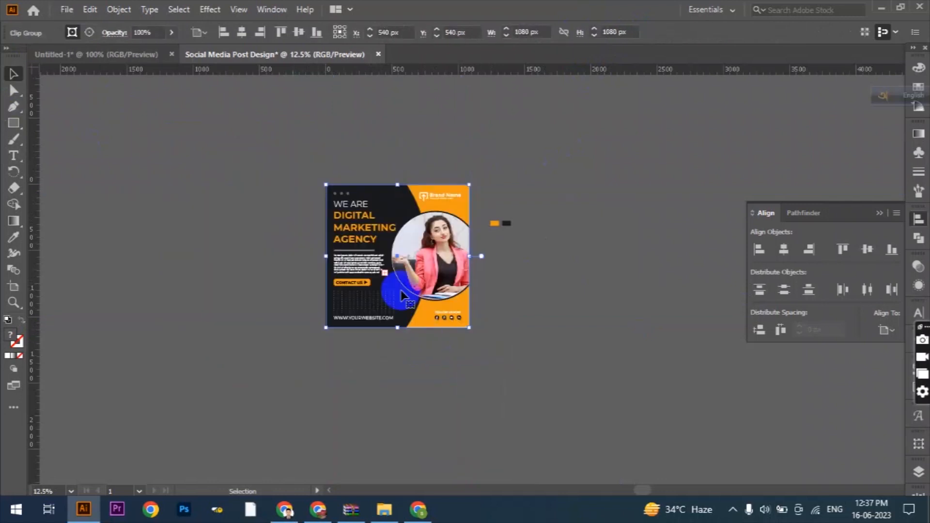
scroll(389, 240, "up", 2)
scroll(502, 280, "up", 1)
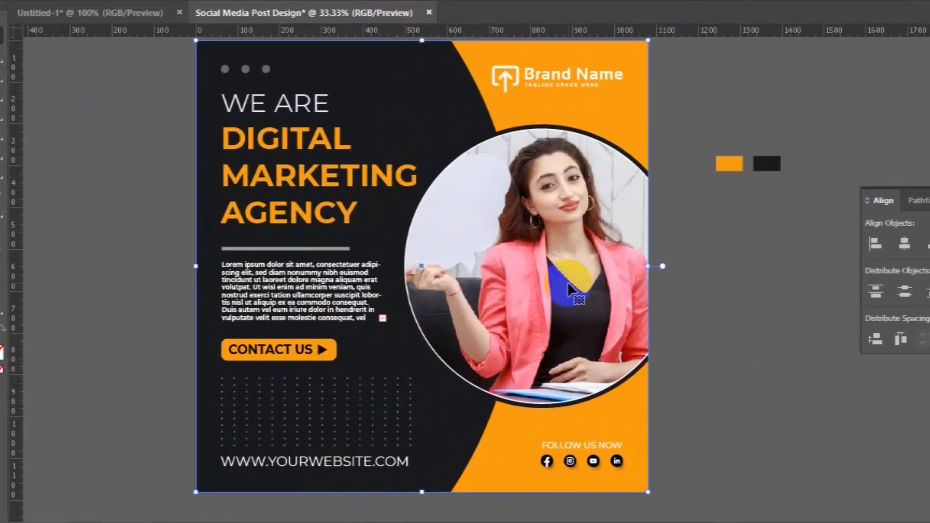